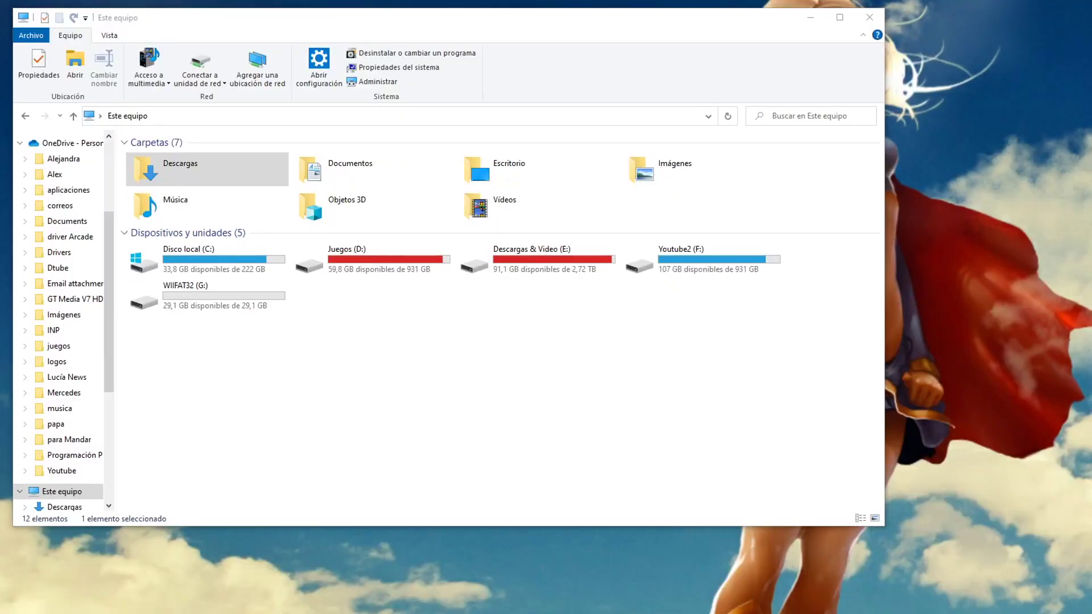
Quick-format the WIIFAT32 (G:) drive as FAT32 with a 32-kilobyte allocation unit and the WIIFAT32 label
{"action": "left_click", "coordinate": [183, 300]}
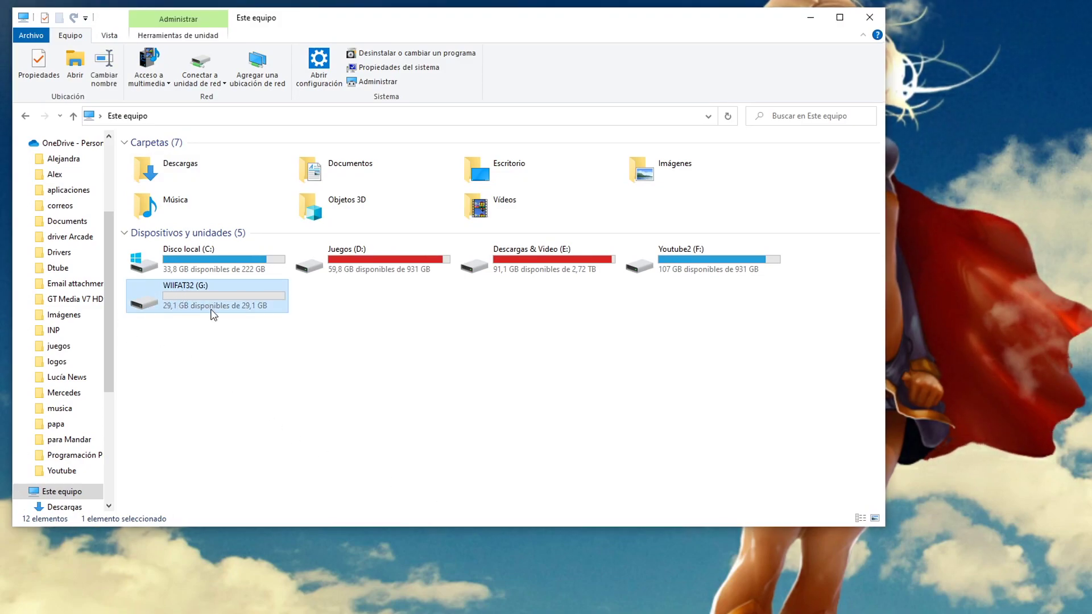
{"action": "right_click", "coordinate": [210, 307]}
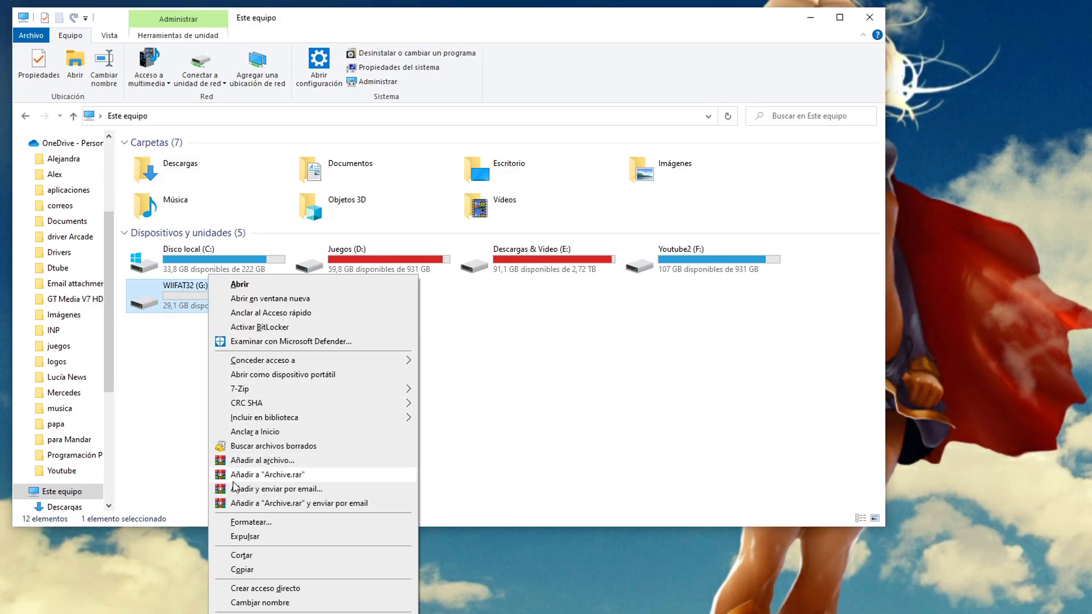
{"action": "left_click", "coordinate": [252, 522]}
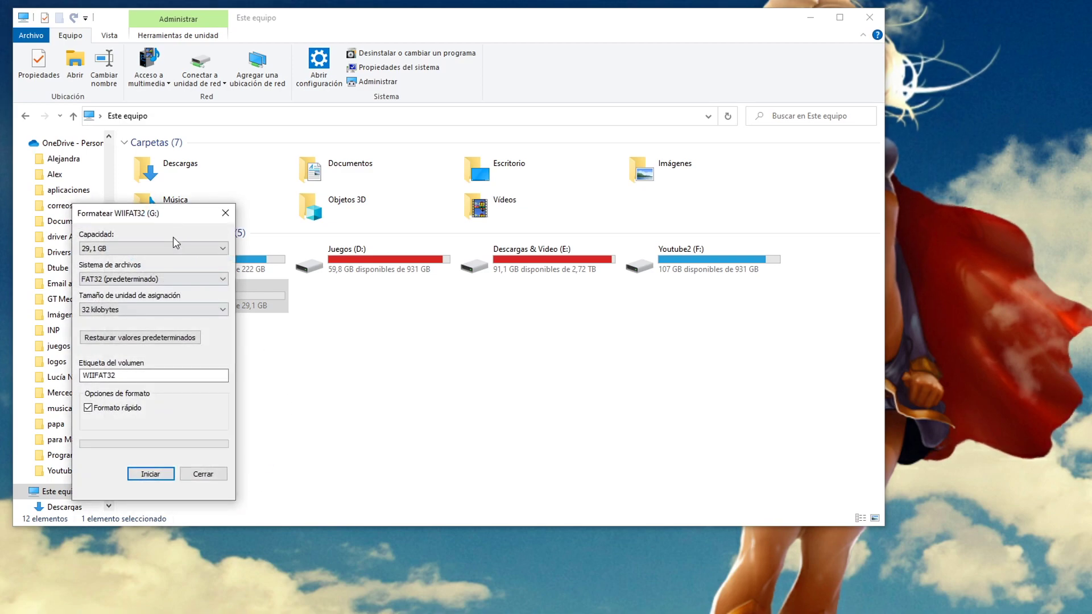
{"action": "left_click_drag", "start_coordinate": [145, 213], "coordinate": [387, 187]}
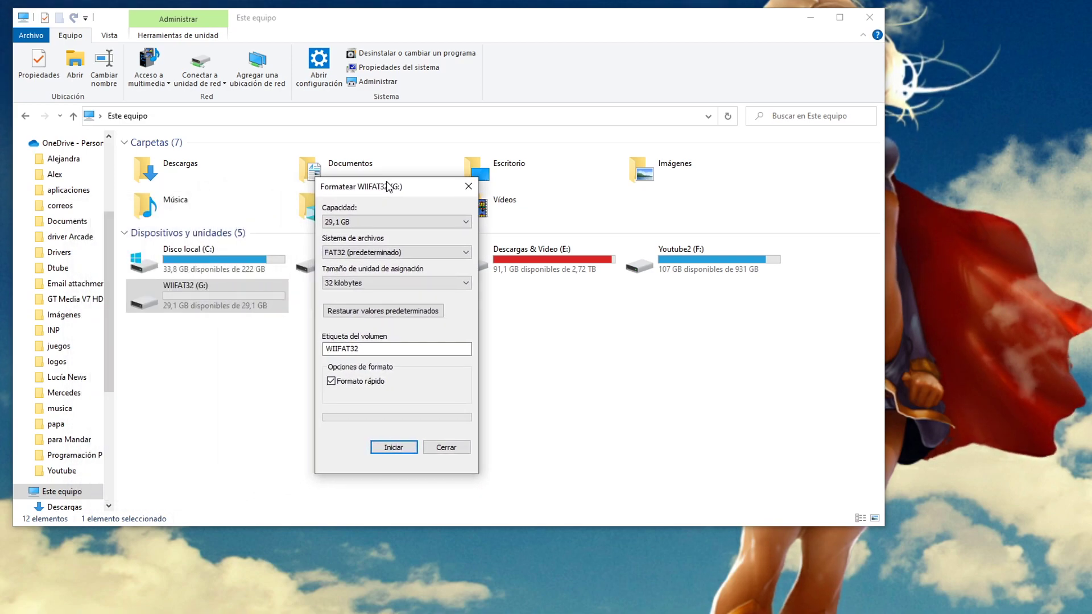
{"action": "left_click", "coordinate": [365, 258]}
{"action": "left_click", "coordinate": [366, 287]}
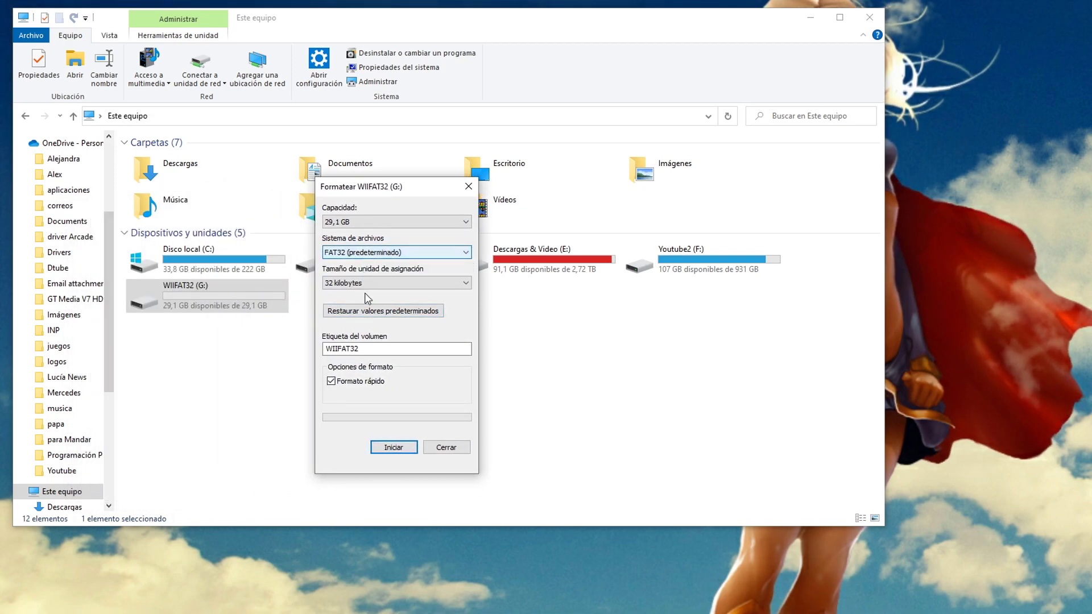
{"action": "left_click", "coordinate": [393, 448]}
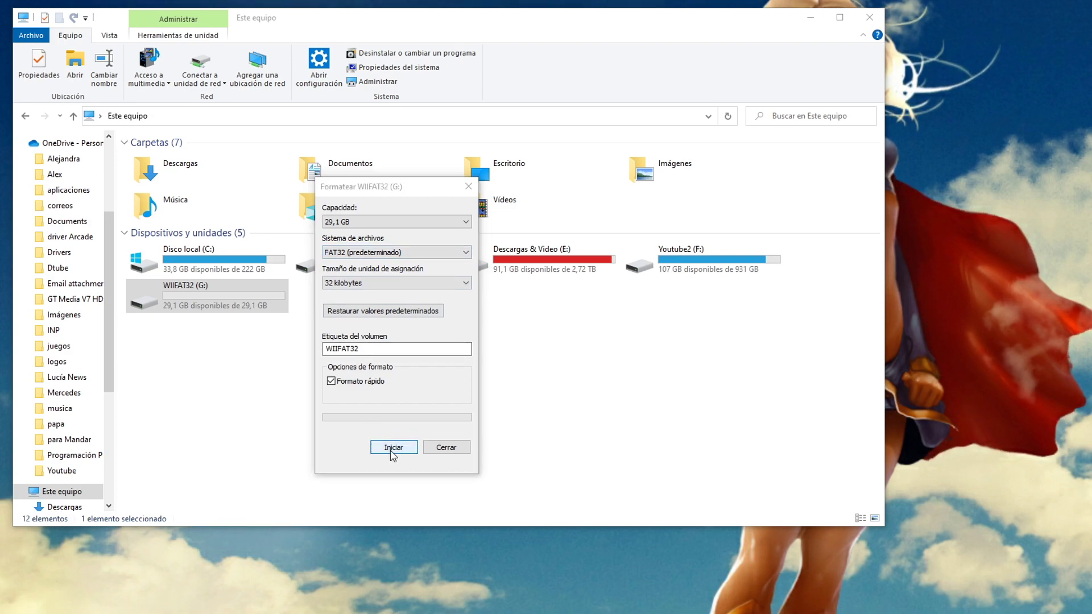
{"action": "left_click", "coordinate": [527, 301]}
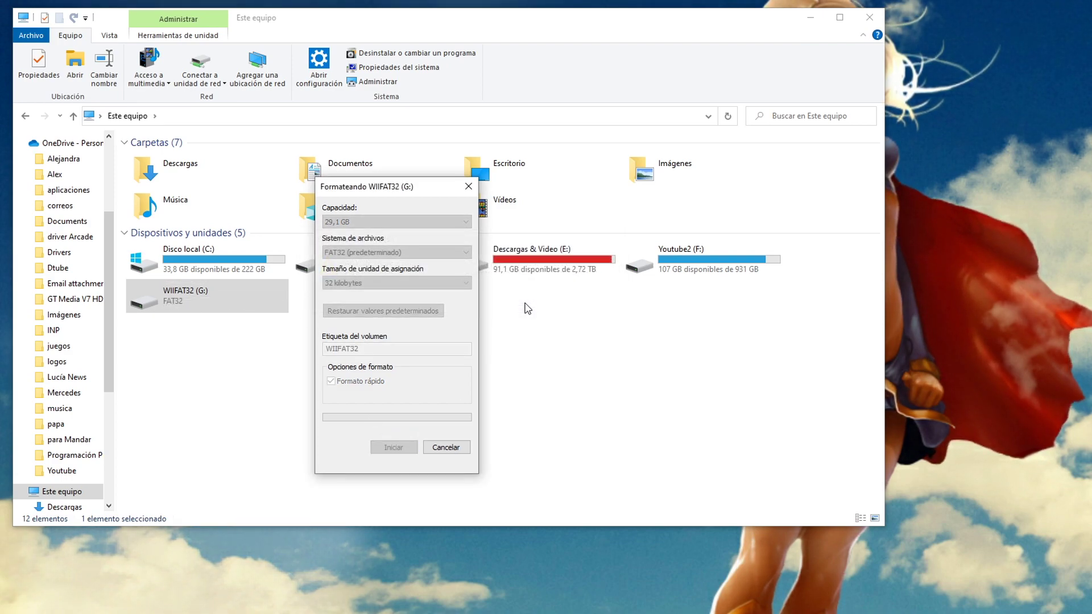
{"action": "left_click", "coordinate": [524, 305]}
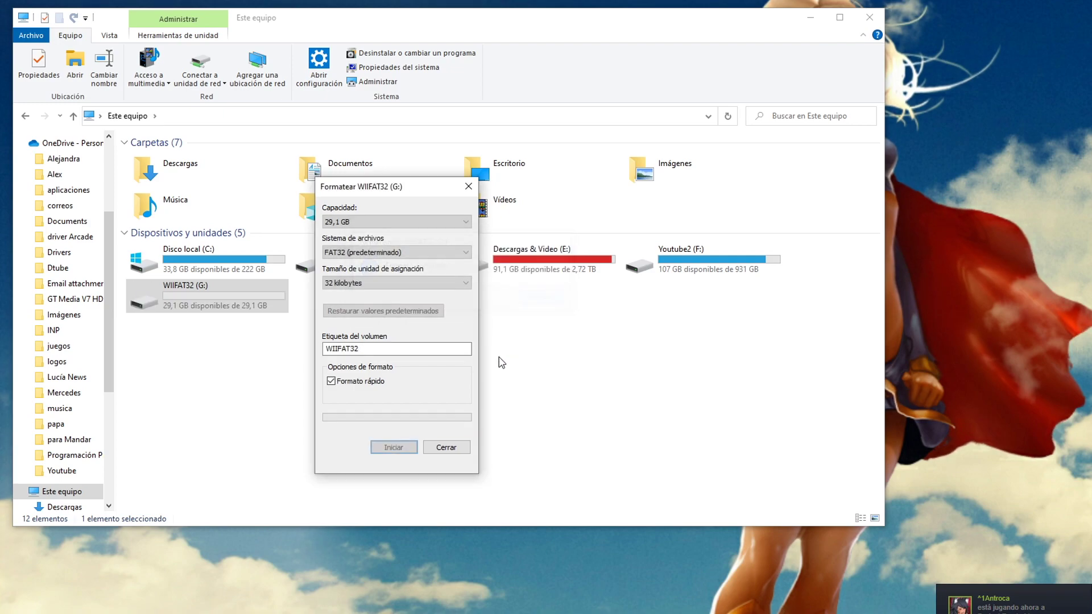
{"action": "left_click", "coordinate": [447, 449]}
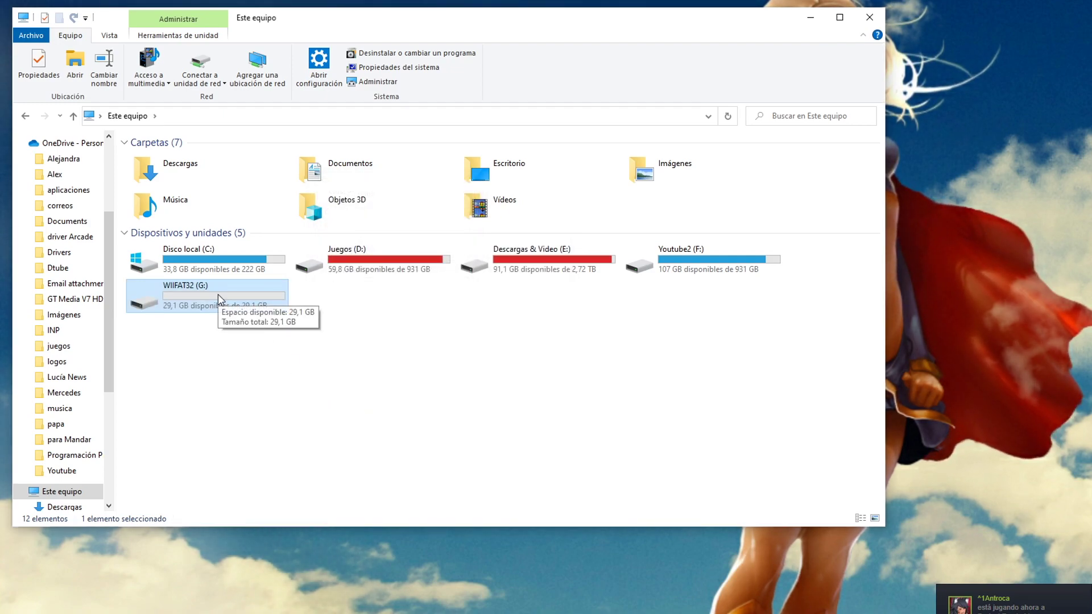
Launch Wilbrand_Launcher from the Wilbrand Launcher folder inside the desktop's Wii folder and bring its window fully into view
{"action": "left_click", "coordinate": [819, 25]}
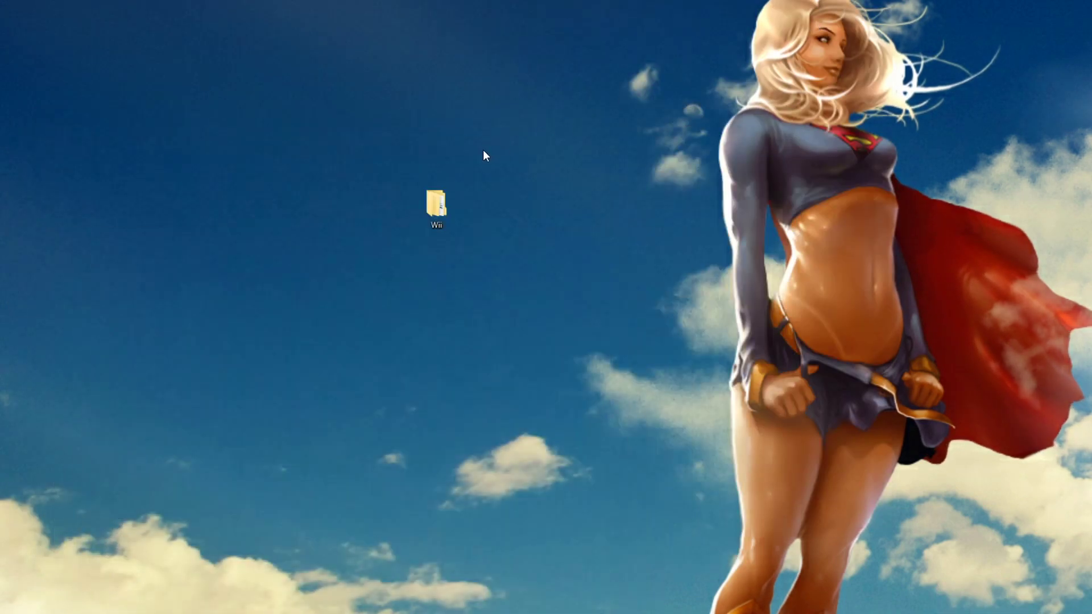
{"action": "double_click", "coordinate": [451, 216]}
{"action": "double_click", "coordinate": [206, 193]}
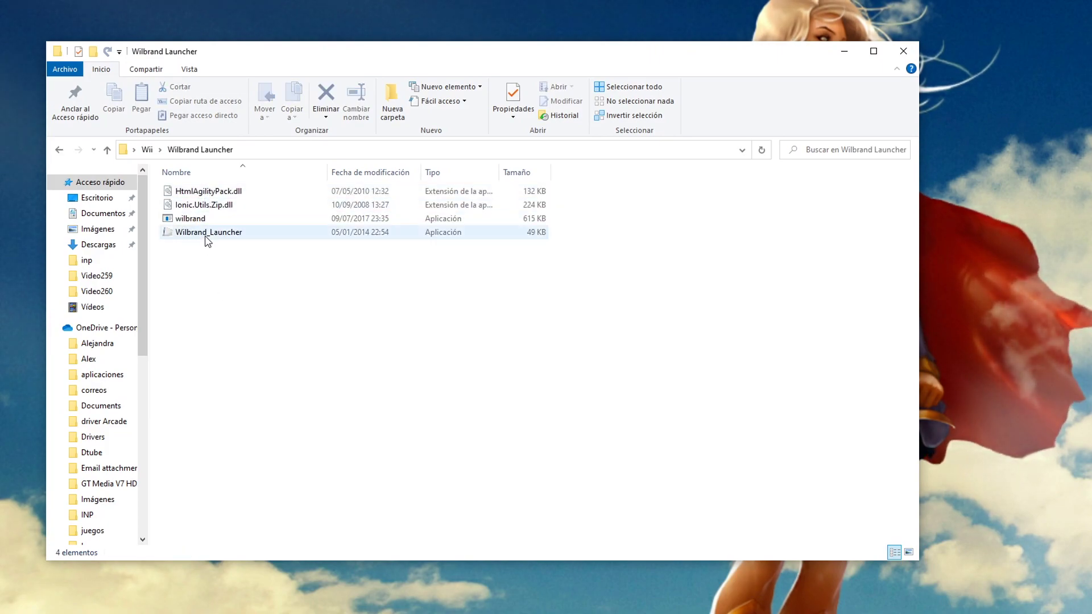
{"action": "double_click", "coordinate": [207, 239]}
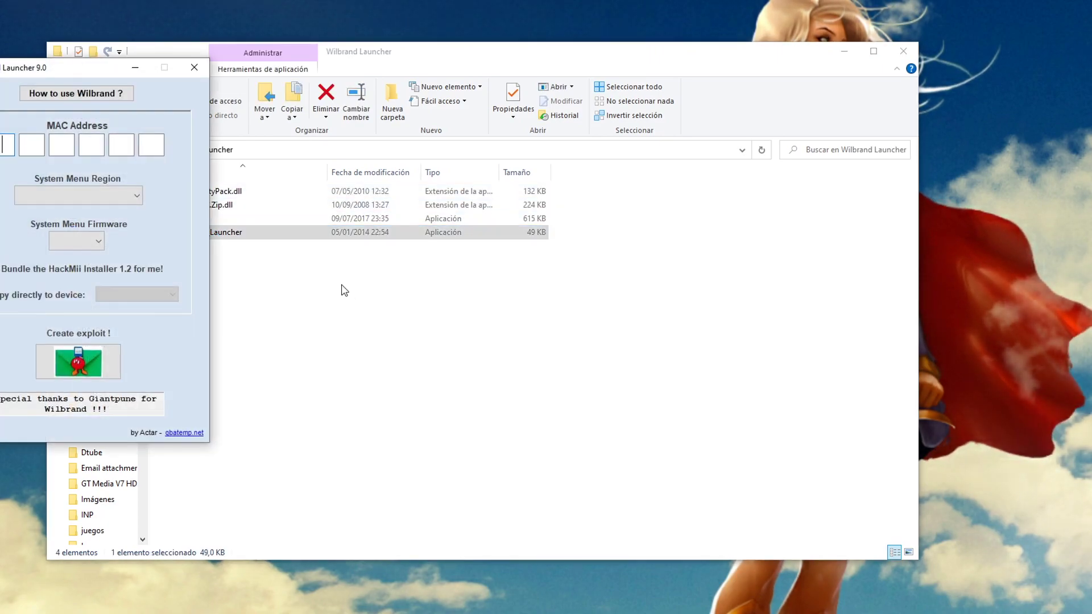
{"action": "left_click_drag", "start_coordinate": [112, 78], "coordinate": [529, 106]}
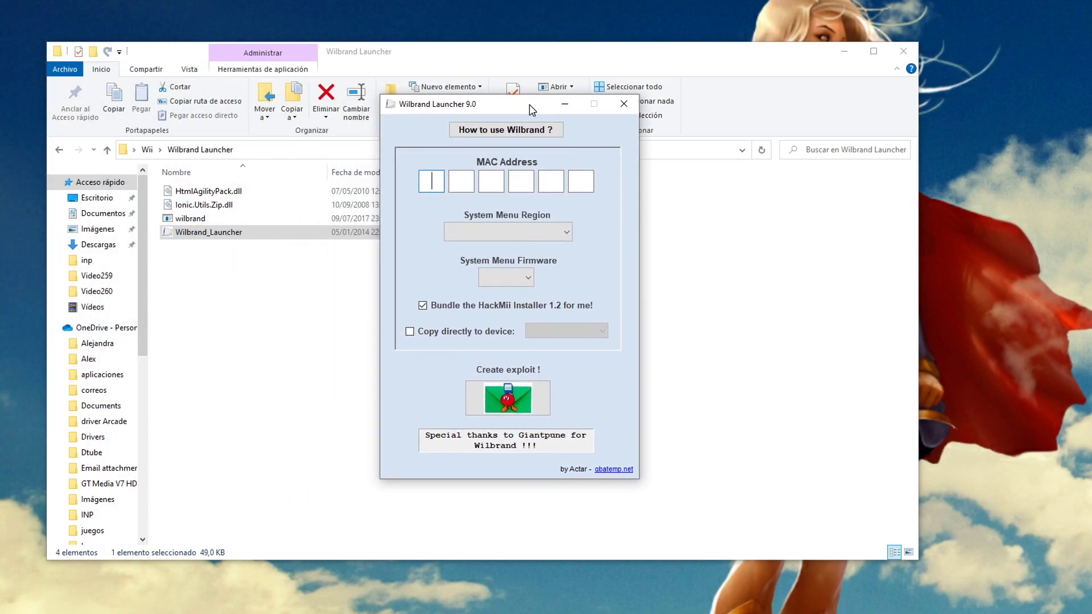
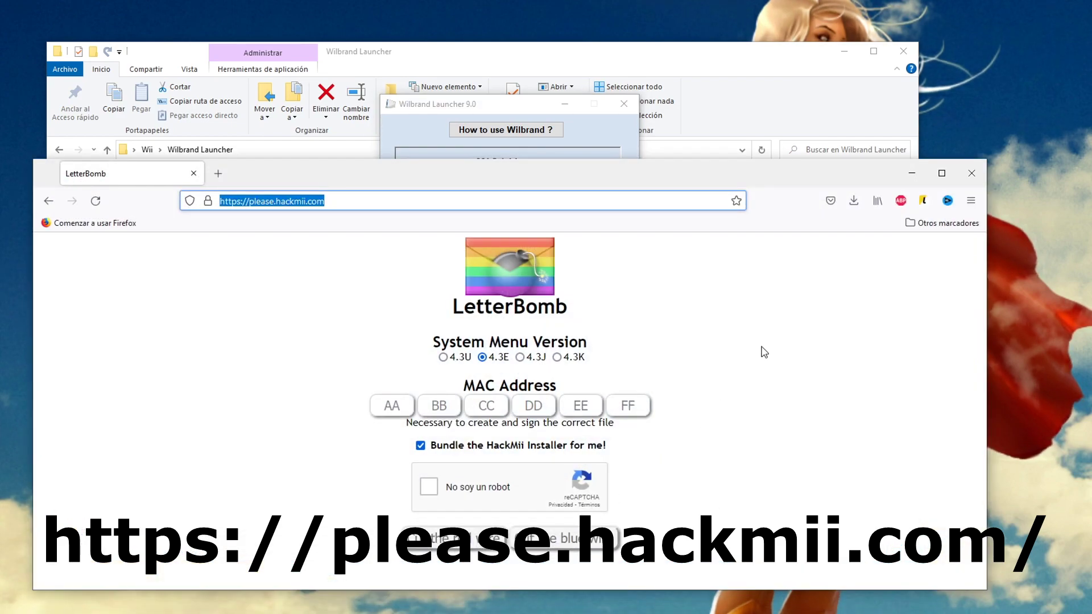
Look over the LetterBomb web page's system version and MAC address options and close the browser
{"action": "left_click_drag", "start_coordinate": [676, 182], "coordinate": [675, 101]}
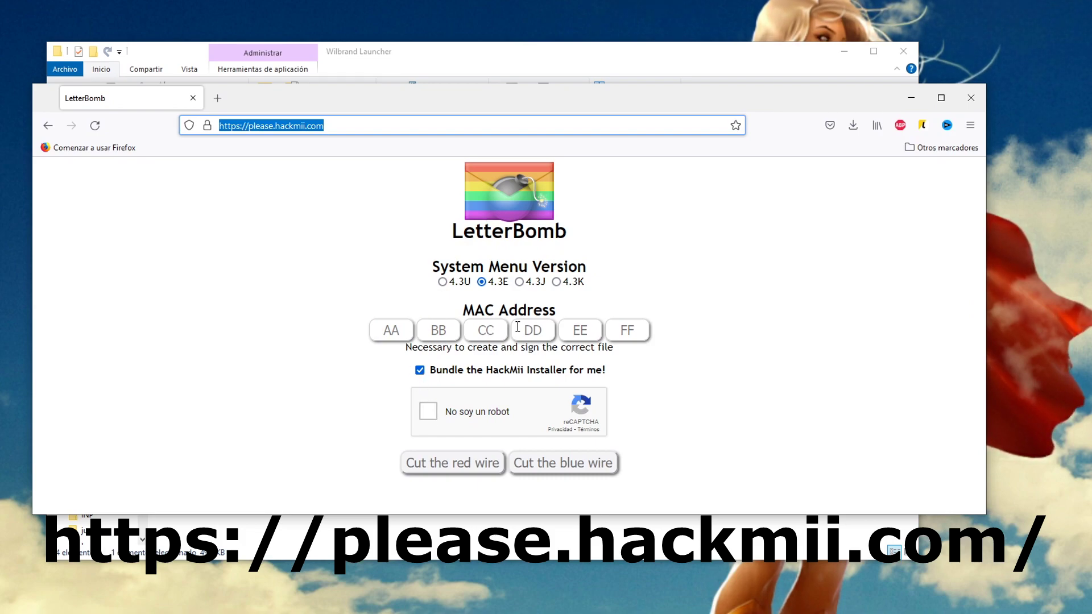
{"action": "left_click", "coordinate": [443, 282]}
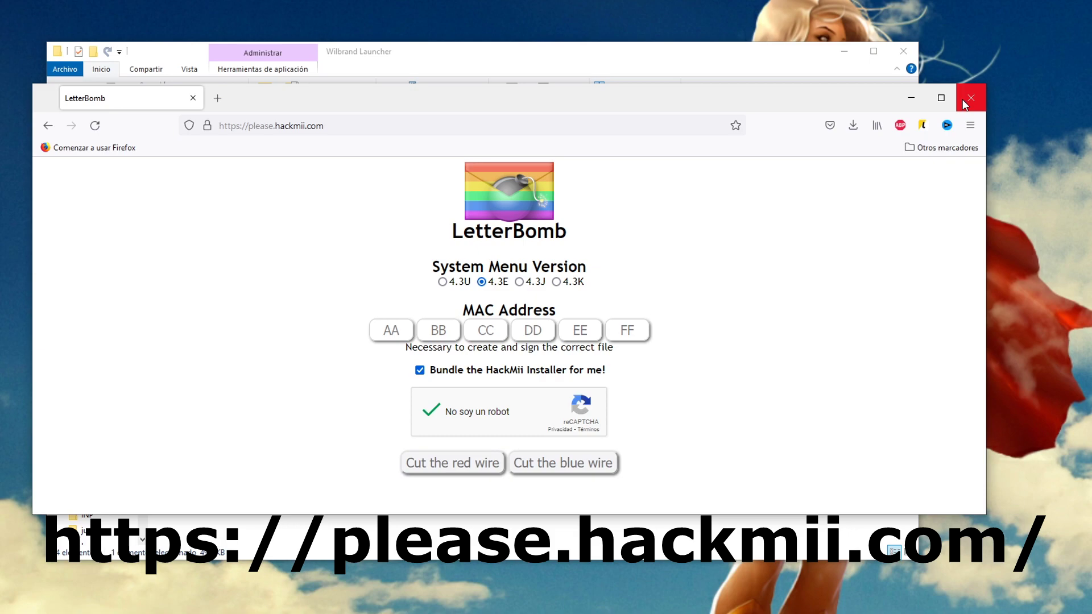
{"action": "left_click", "coordinate": [964, 102]}
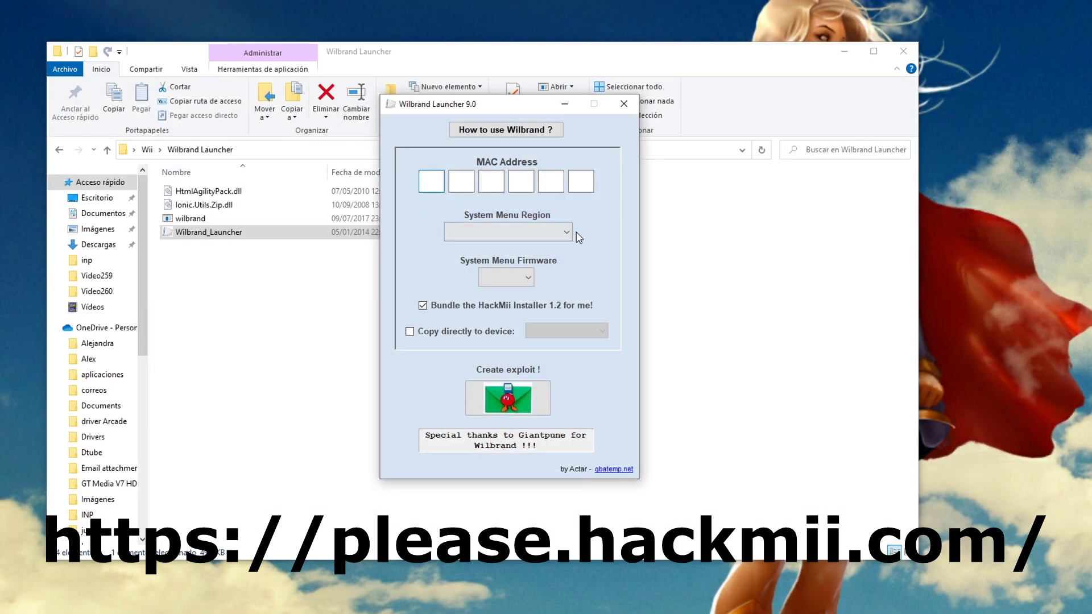
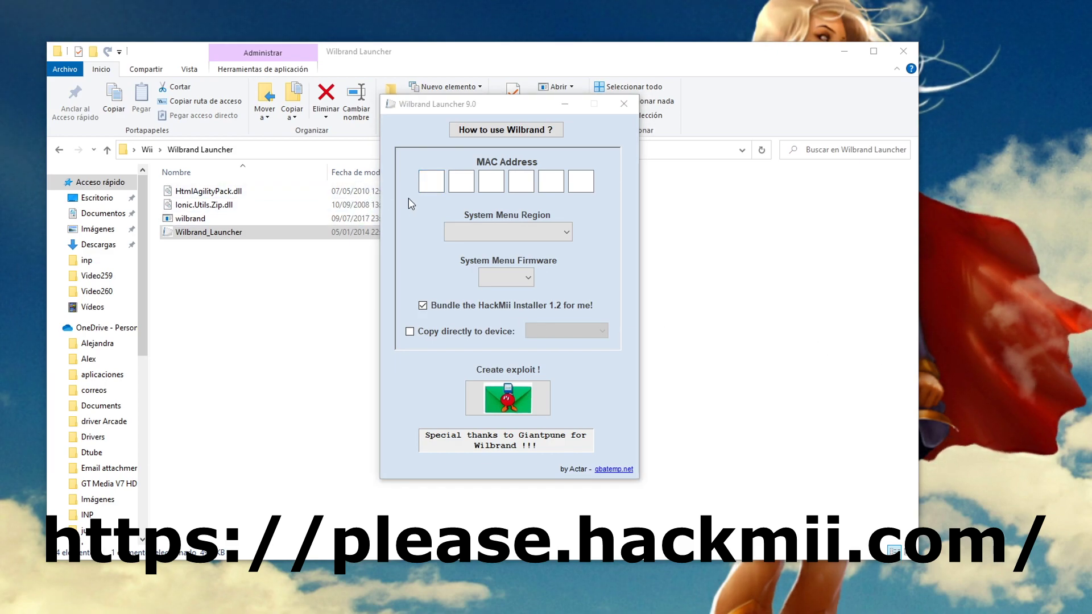
Create the exploit using the console's MAC address, European region, firmware 4.3 and the bundled HackMii Installer, copying directly to G:\ [WIIFAT32]
{"action": "left_click", "coordinate": [427, 184]}
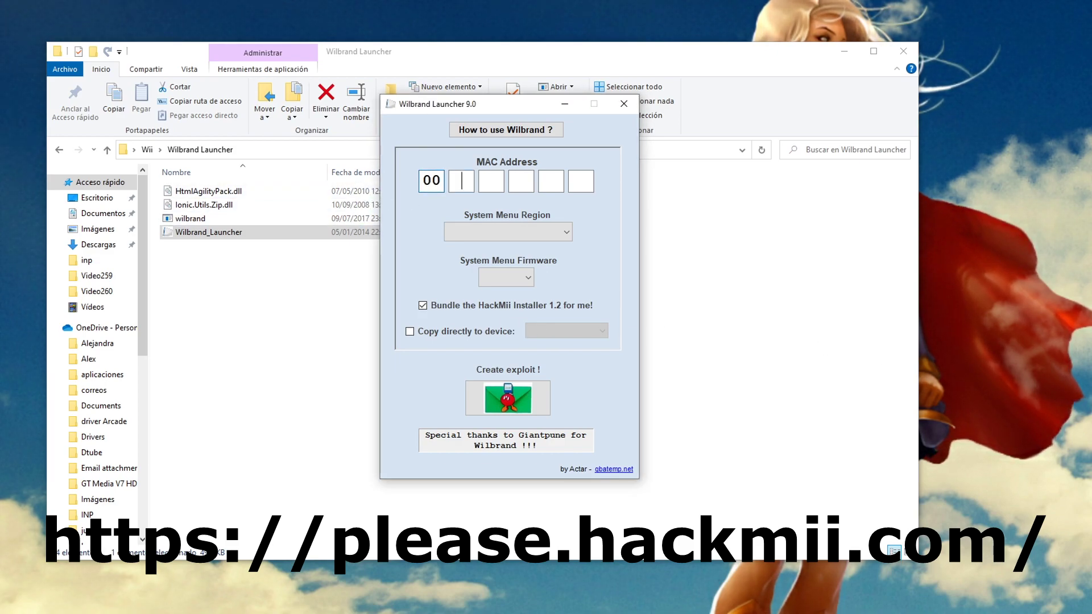
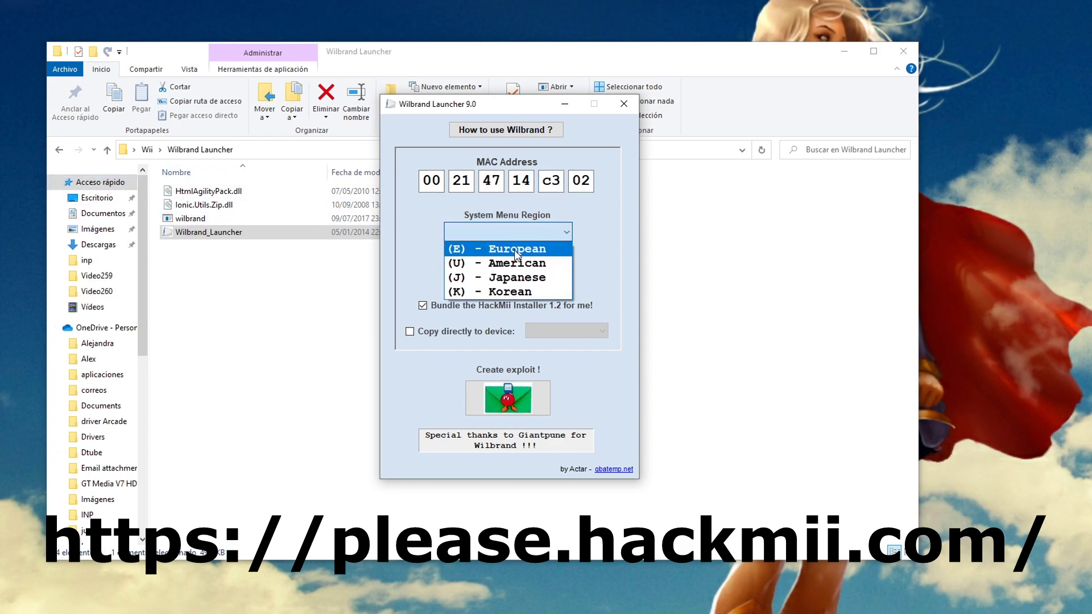
{"action": "left_click", "coordinate": [514, 250]}
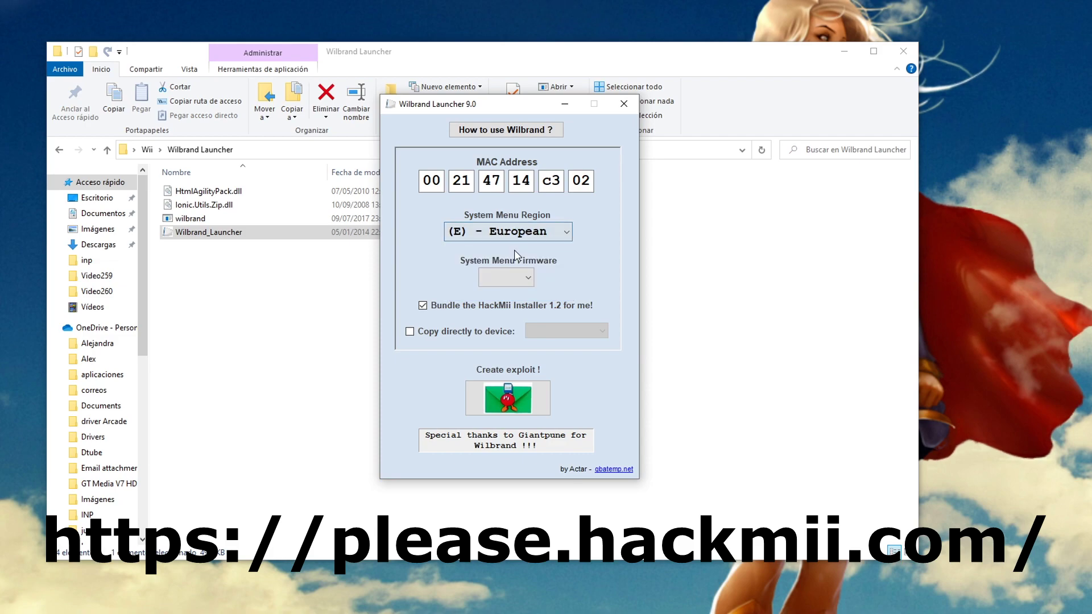
{"action": "left_click", "coordinate": [530, 280]}
{"action": "left_click", "coordinate": [506, 423]}
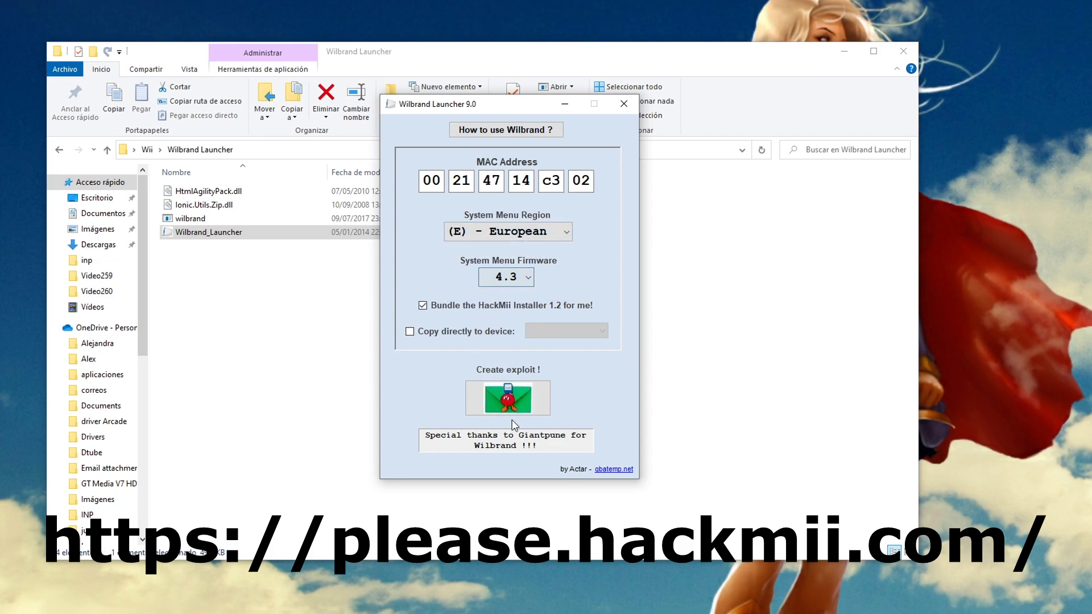
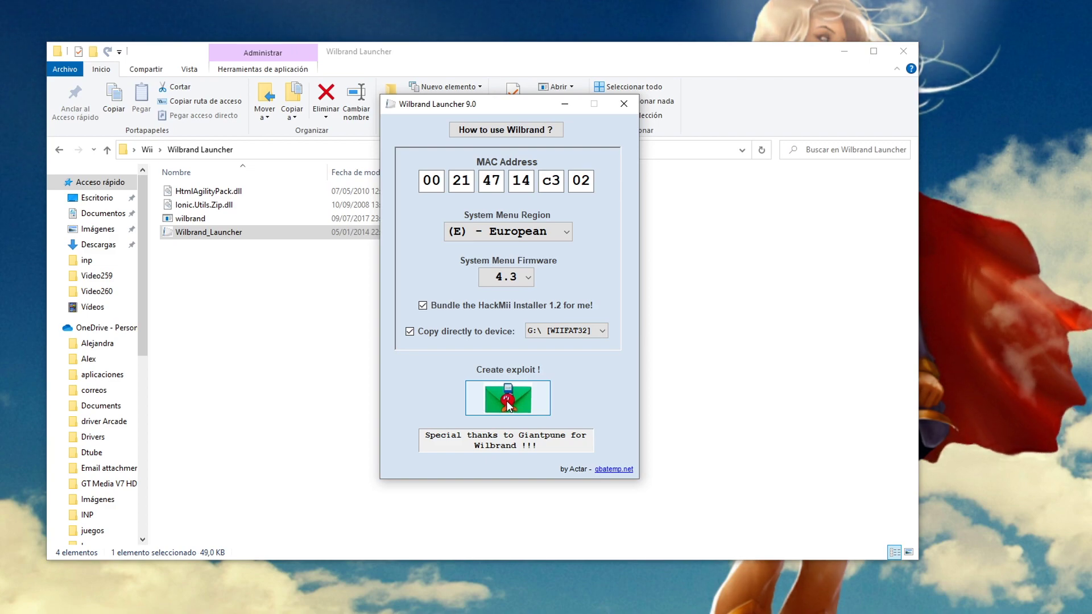
{"action": "left_click", "coordinate": [509, 405]}
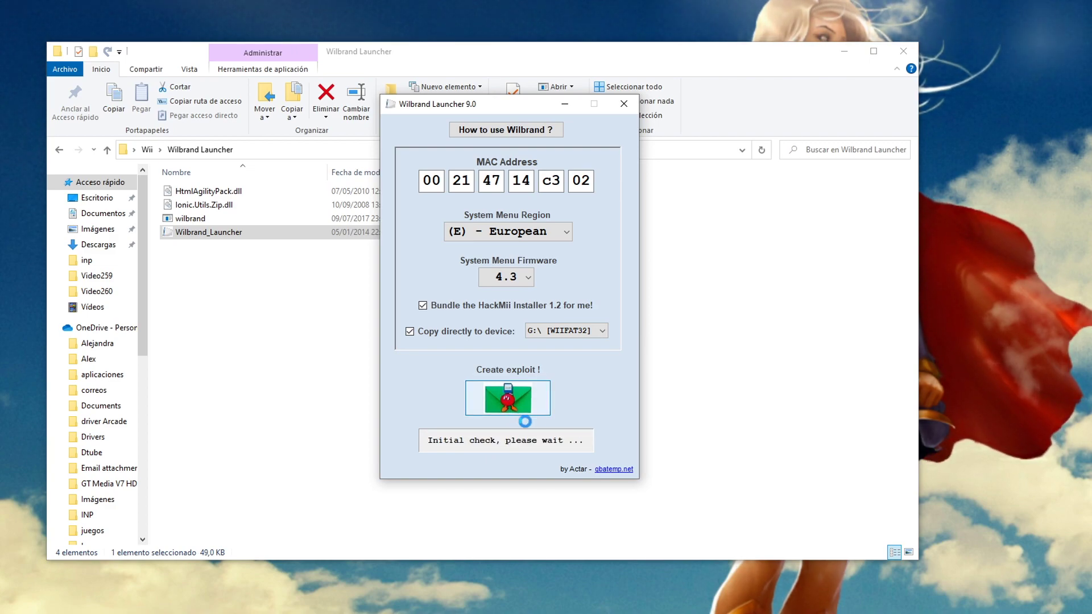
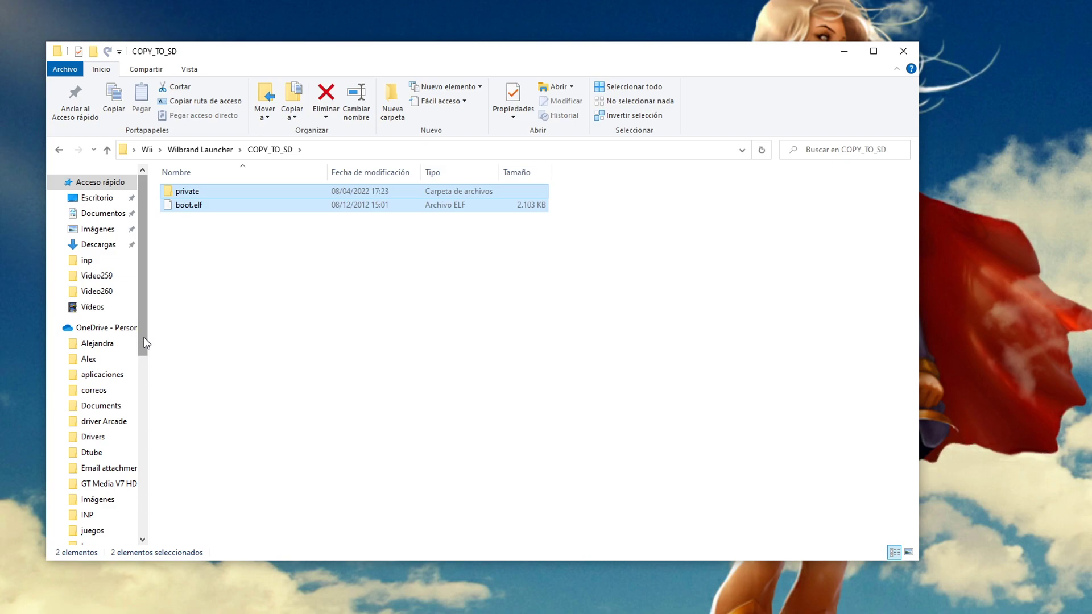
Check the WIIFAT32 (G:) drive for the private folder and boot.elf file
{"action": "scroll", "coordinate": [146, 342], "scroll_direction": "down", "scroll_amount": 8}
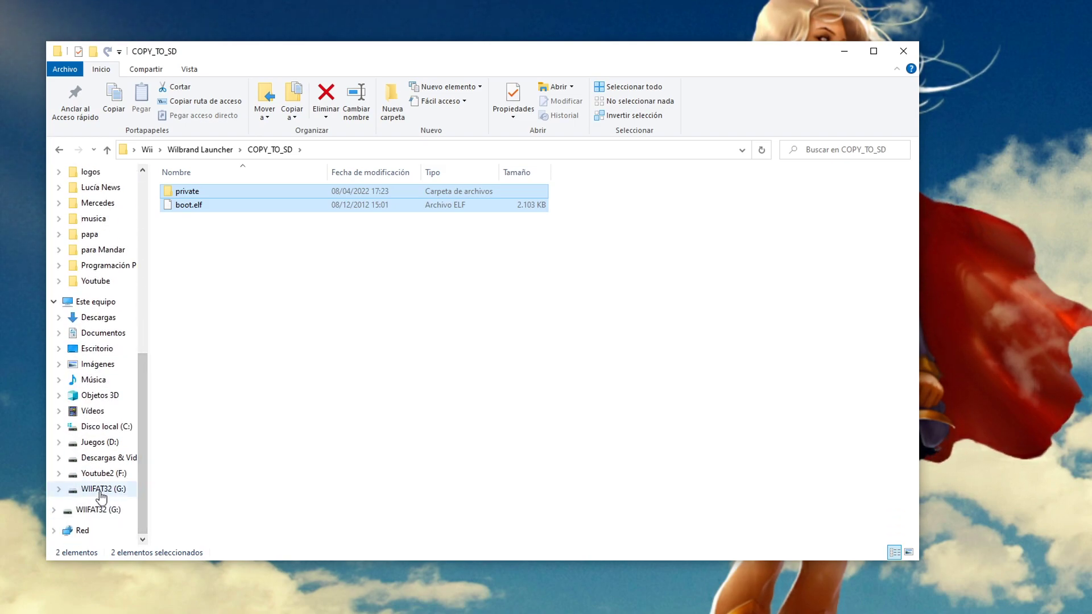
{"action": "left_click", "coordinate": [101, 490]}
{"action": "left_click_drag", "start_coordinate": [234, 238], "coordinate": [187, 187]}
{"action": "left_click", "coordinate": [270, 300]}
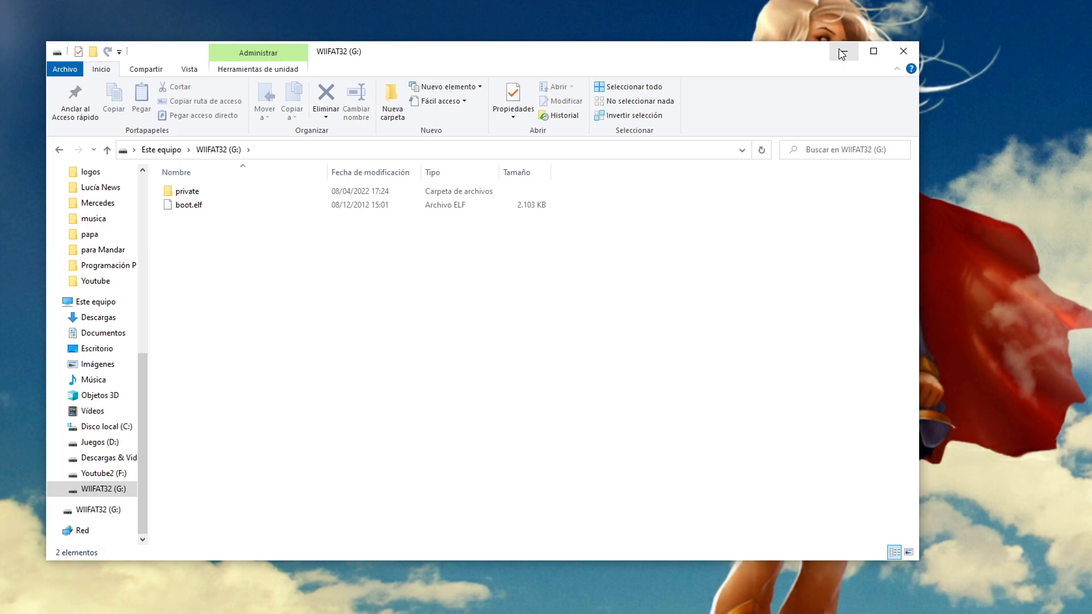
Safely eject the SDDR-B531 card reader holding WIIFAT32 (G:) and close the Wilbrand Launcher
{"action": "left_click", "coordinate": [957, 612]}
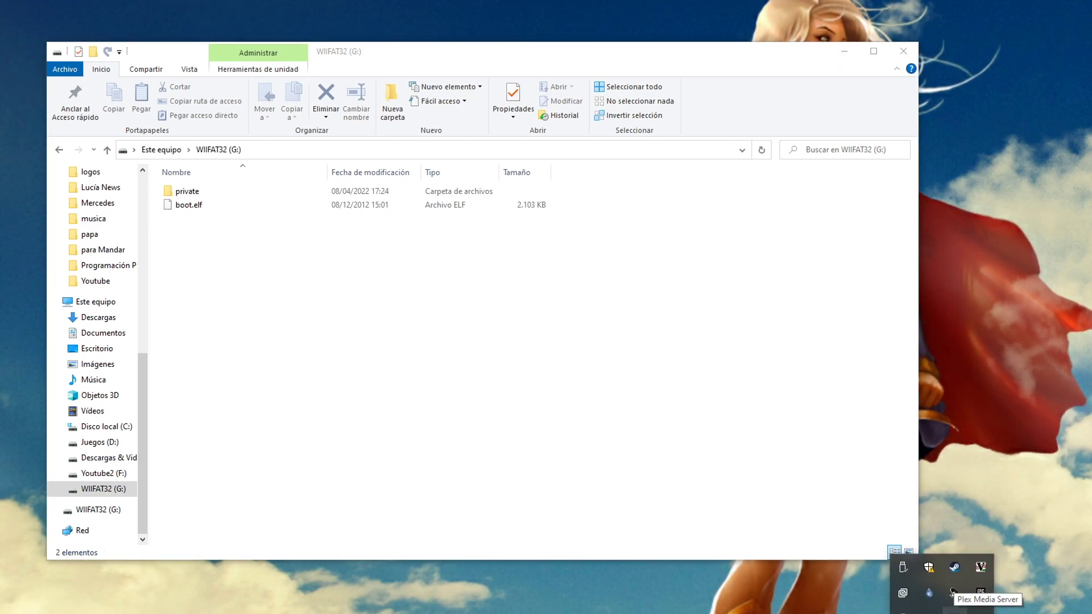
{"action": "left_click", "coordinate": [903, 567]}
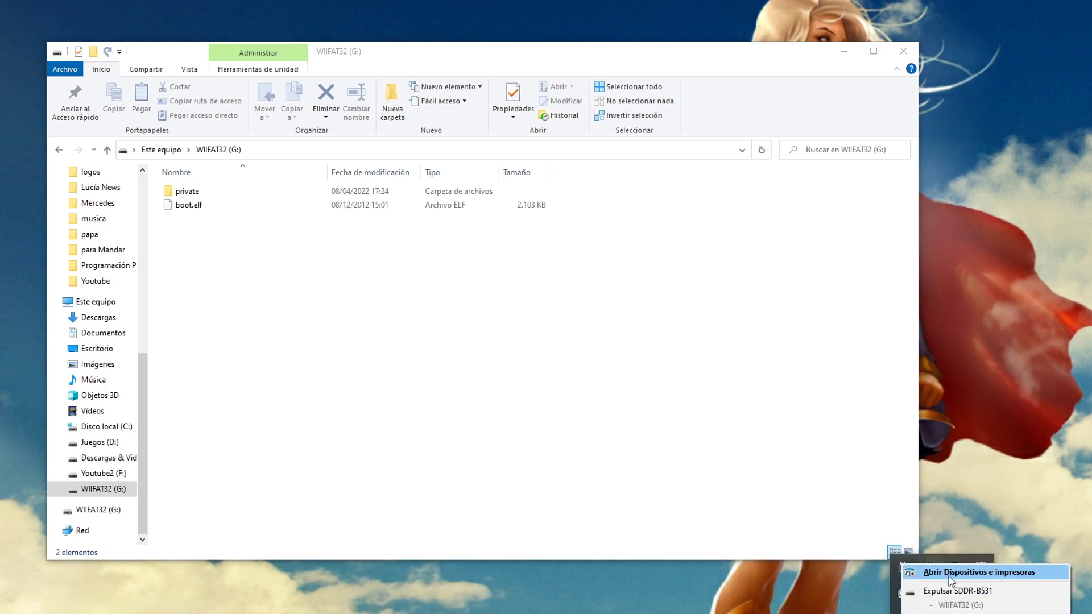
{"action": "left_click", "coordinate": [954, 592]}
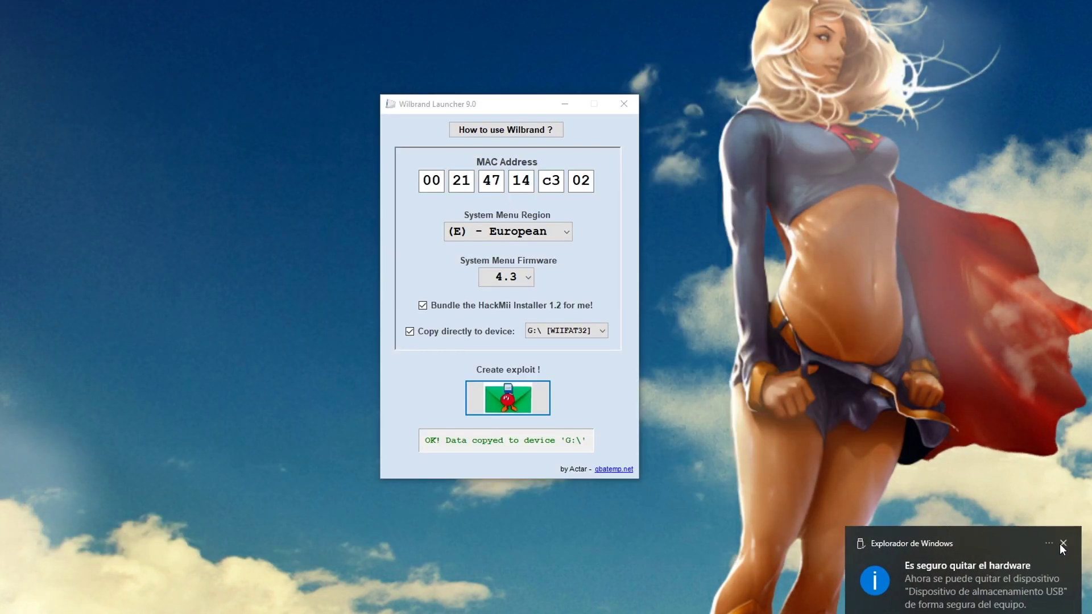
{"action": "left_click", "coordinate": [624, 104]}
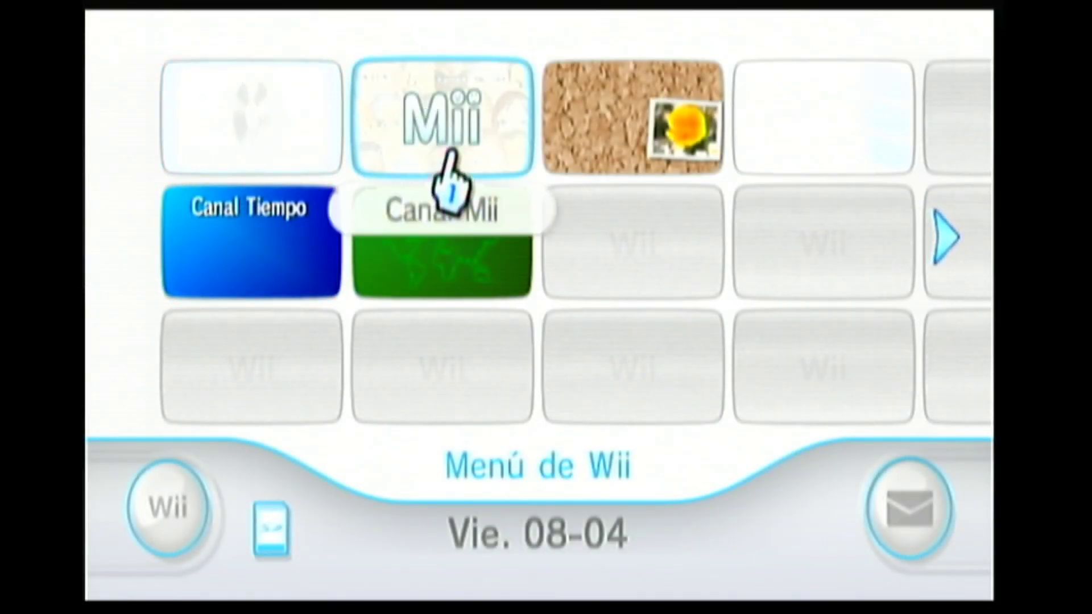
Switch to the Wii console, start the HackMii Installer from an earlier day on the message board, and continue to its main menu
{"action": "left_click", "coordinate": [913, 472]}
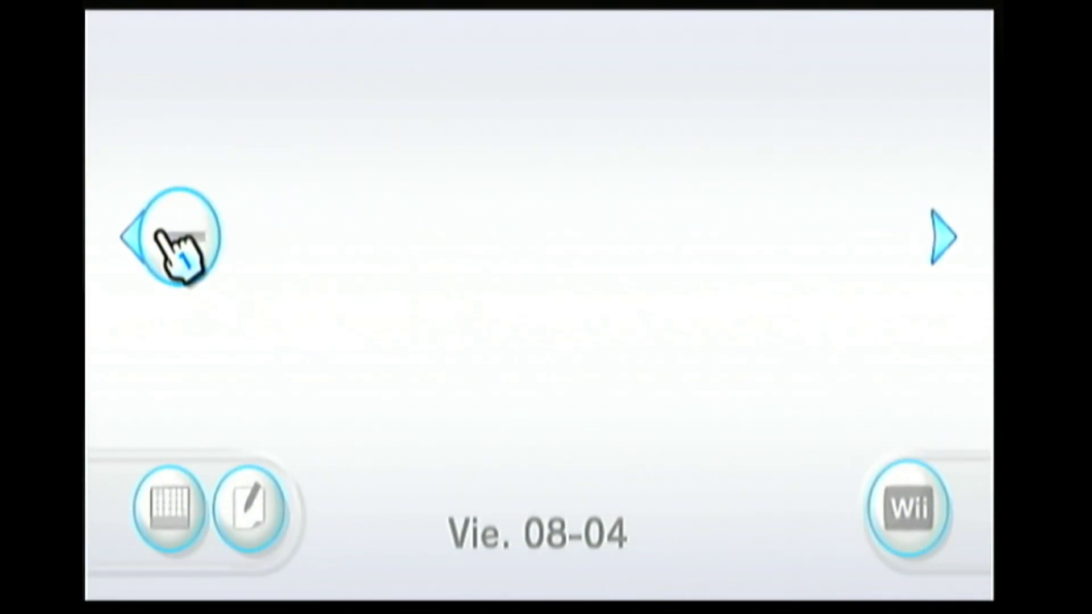
{"action": "left_click", "coordinate": [179, 259]}
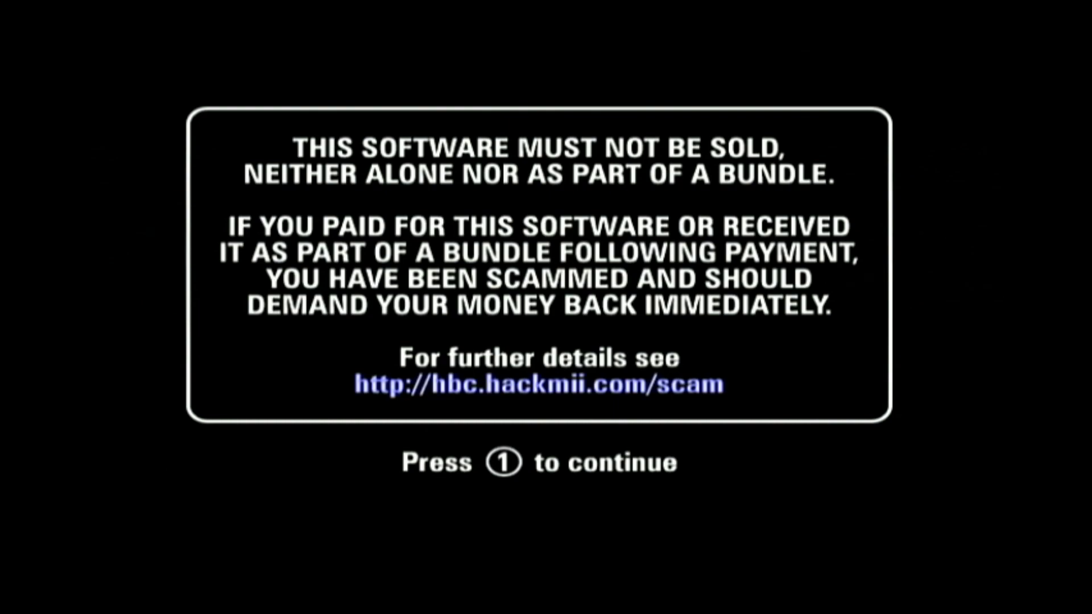
{"action": "key", "text": "1"}
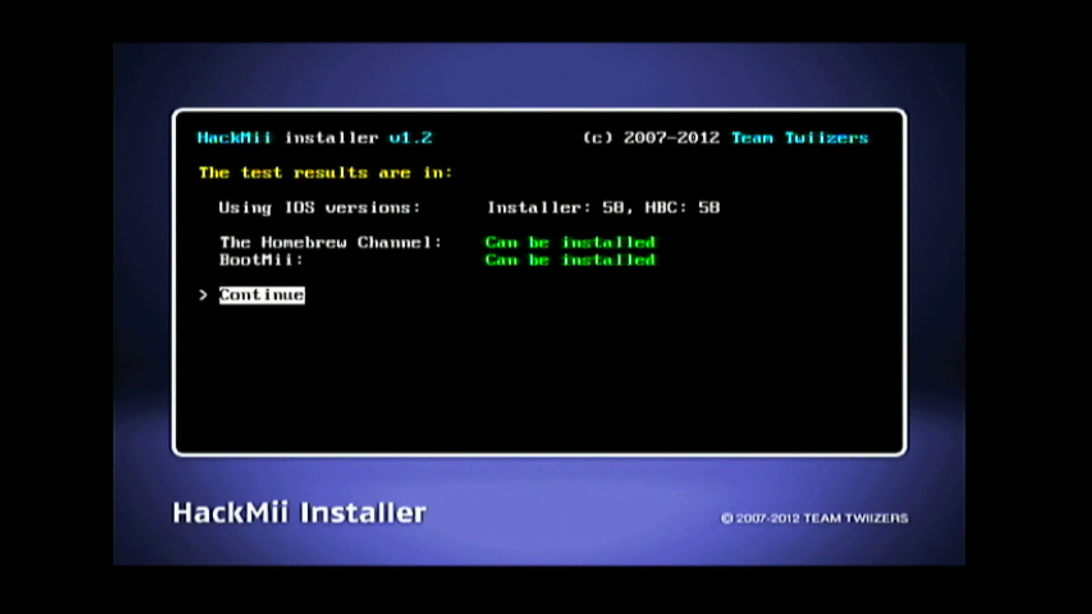
{"action": "key", "text": "Return"}
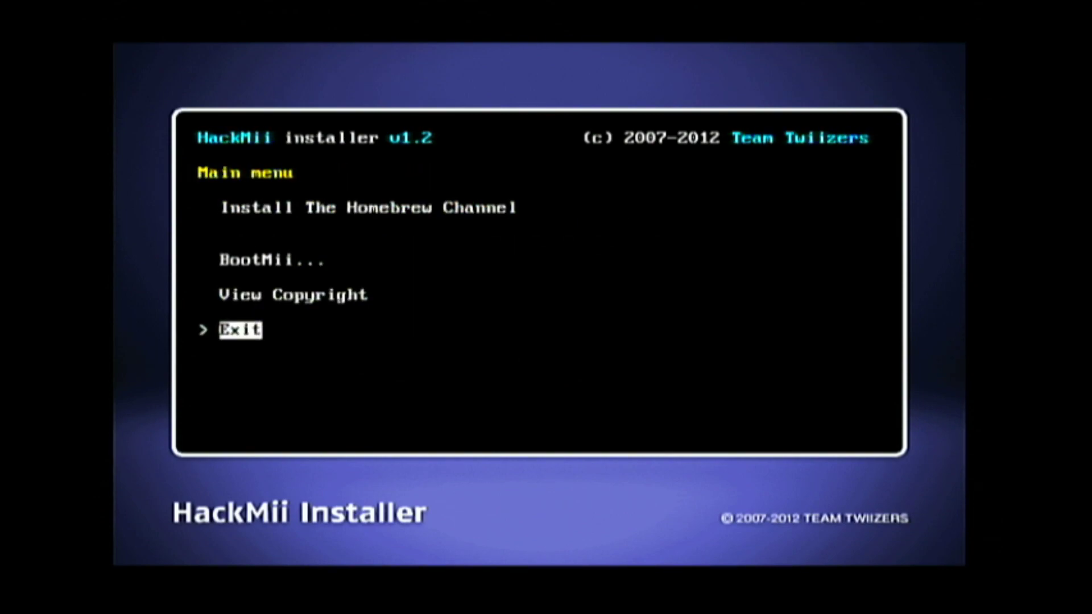
Install The Homebrew Channel with the HackMii Installer and return to its main menu
{"action": "key", "text": "Up"}
{"action": "key", "text": "Up"}
{"action": "key", "text": "Up"}
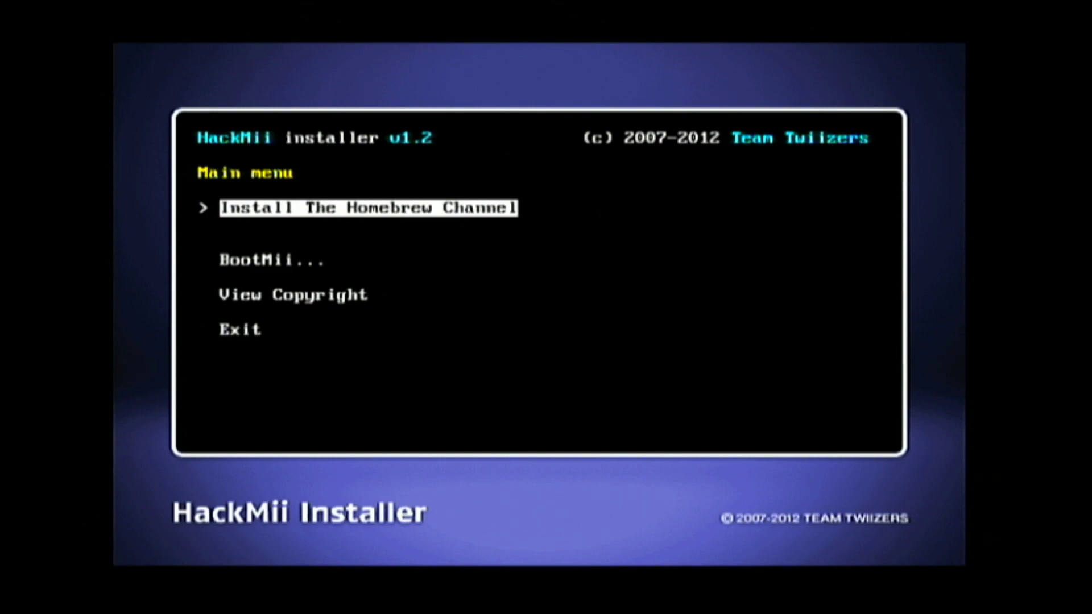
{"action": "key", "text": "Return"}
{"action": "key", "text": "Up"}
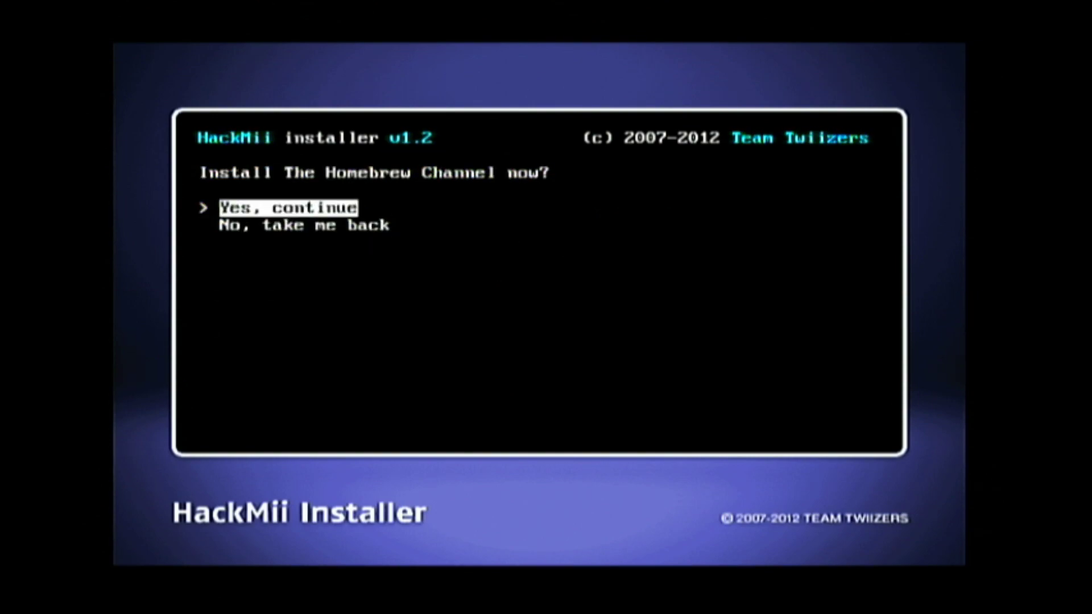
{"action": "key", "text": "Return"}
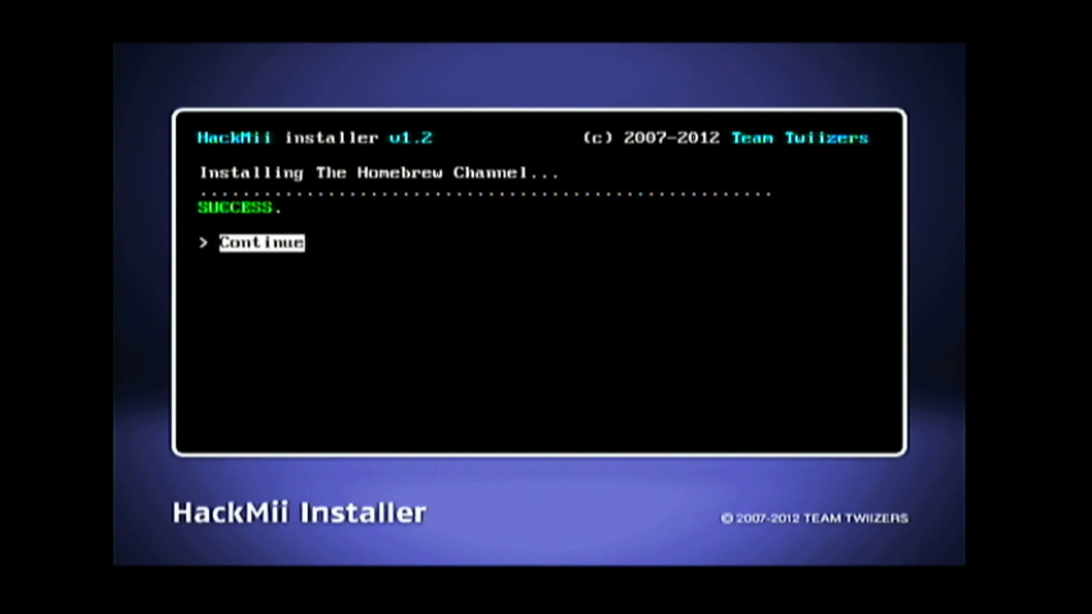
{"action": "key", "text": "Return"}
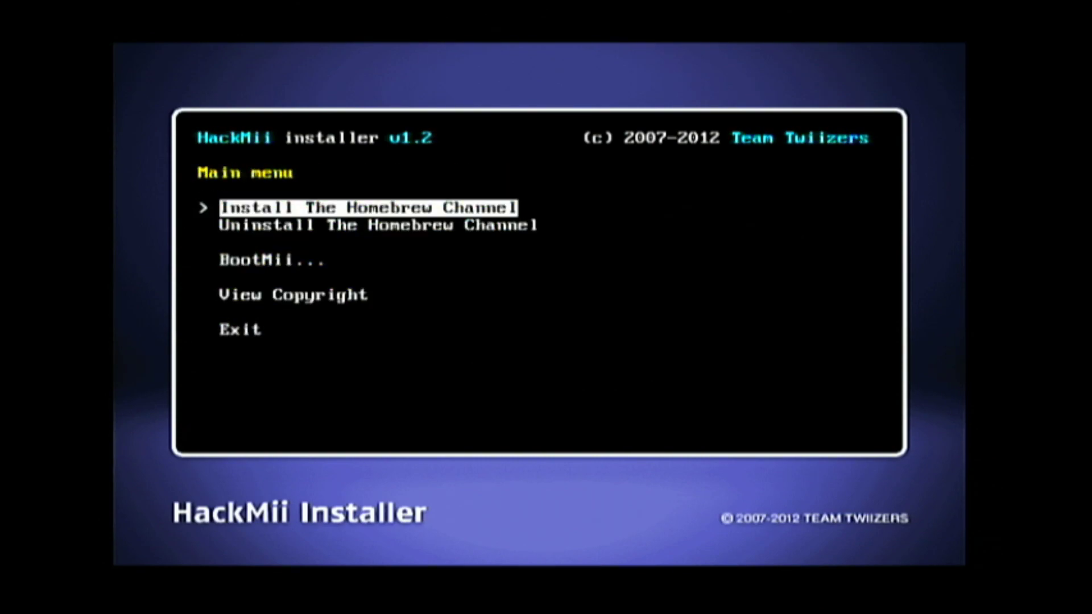
Install BootMii as IOS, allowing its runtime files to be written to the SD card
{"action": "key", "text": "Down"}
{"action": "key", "text": "Down"}
{"action": "key", "text": "Return"}
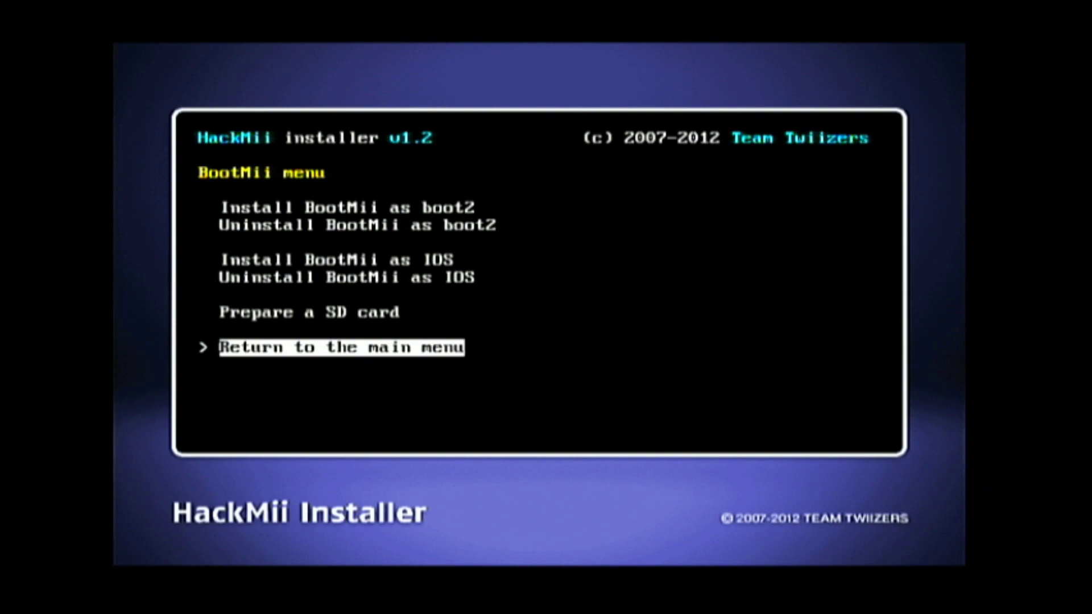
{"action": "key", "text": "Up"}
{"action": "key", "text": "Up"}
{"action": "key", "text": "Up"}
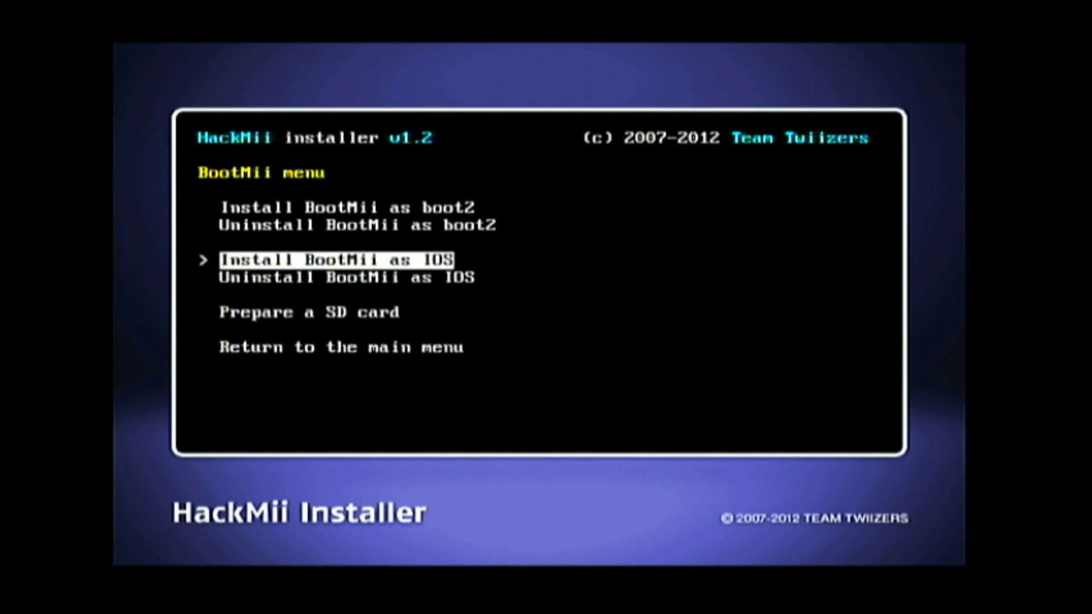
{"action": "key", "text": "Return"}
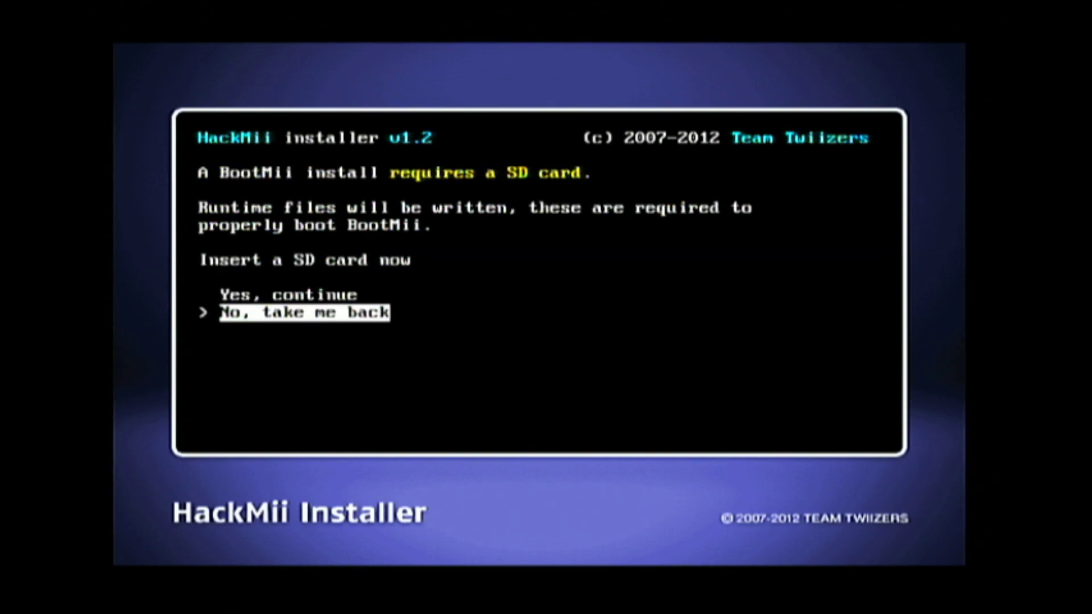
{"action": "key", "text": "Up"}
{"action": "key", "text": "Return"}
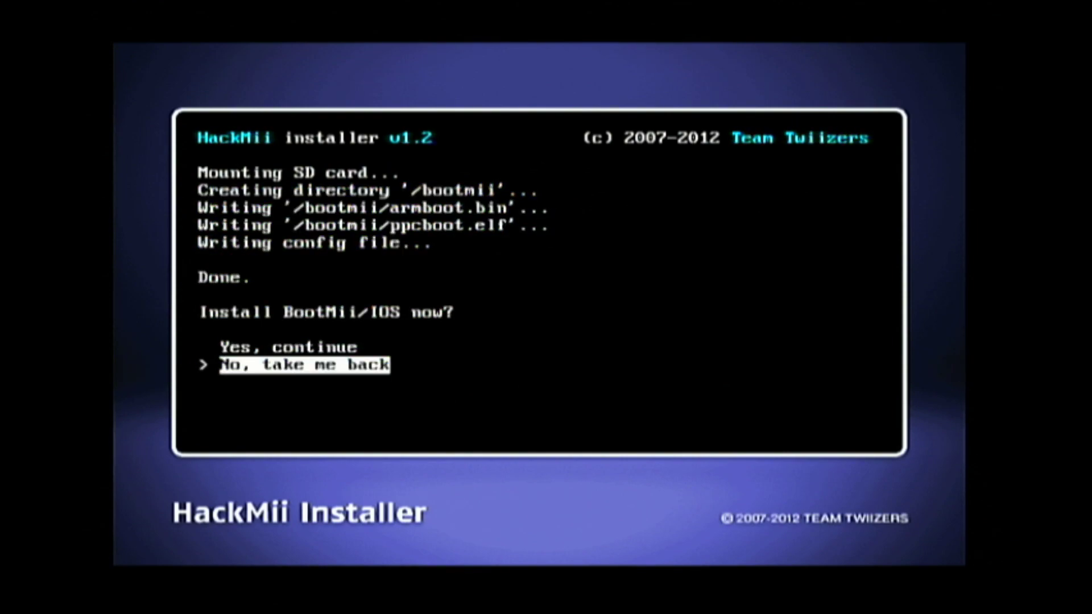
{"action": "key", "text": "Up"}
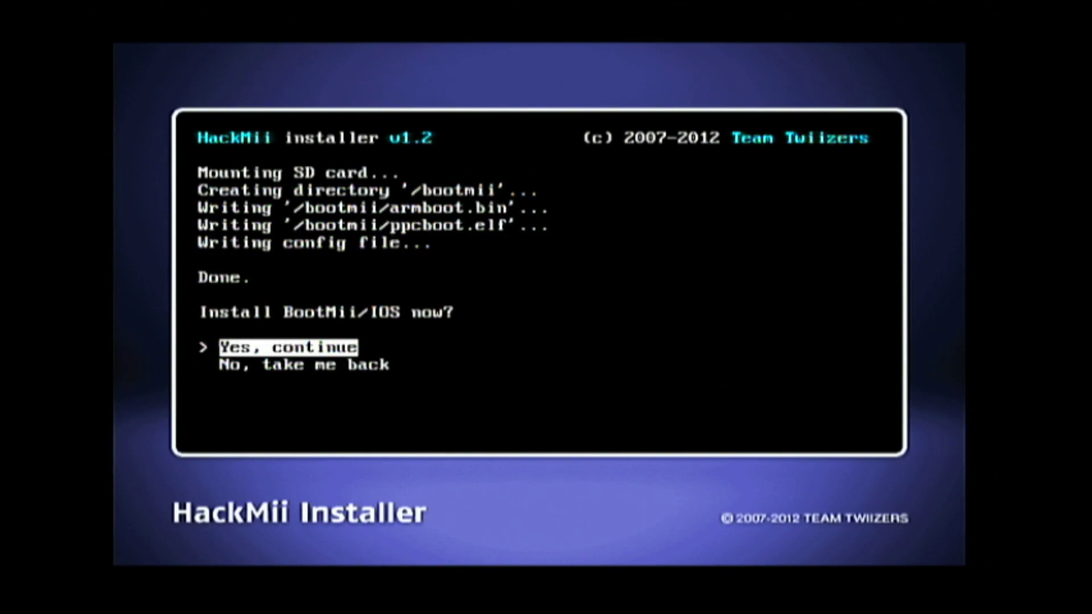
{"action": "key", "text": "Return"}
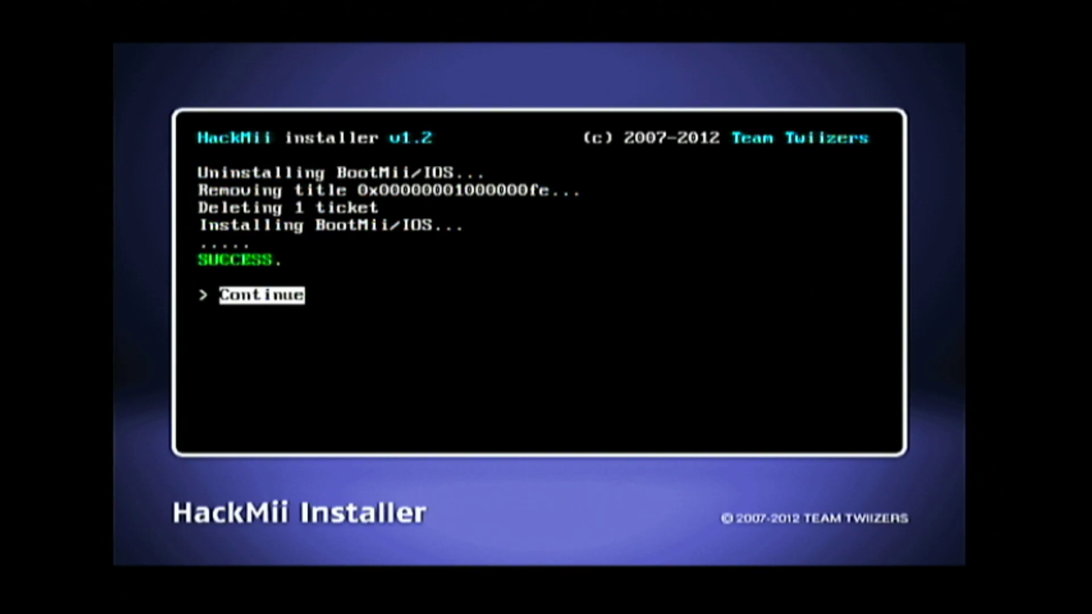
{"action": "key", "text": "Return"}
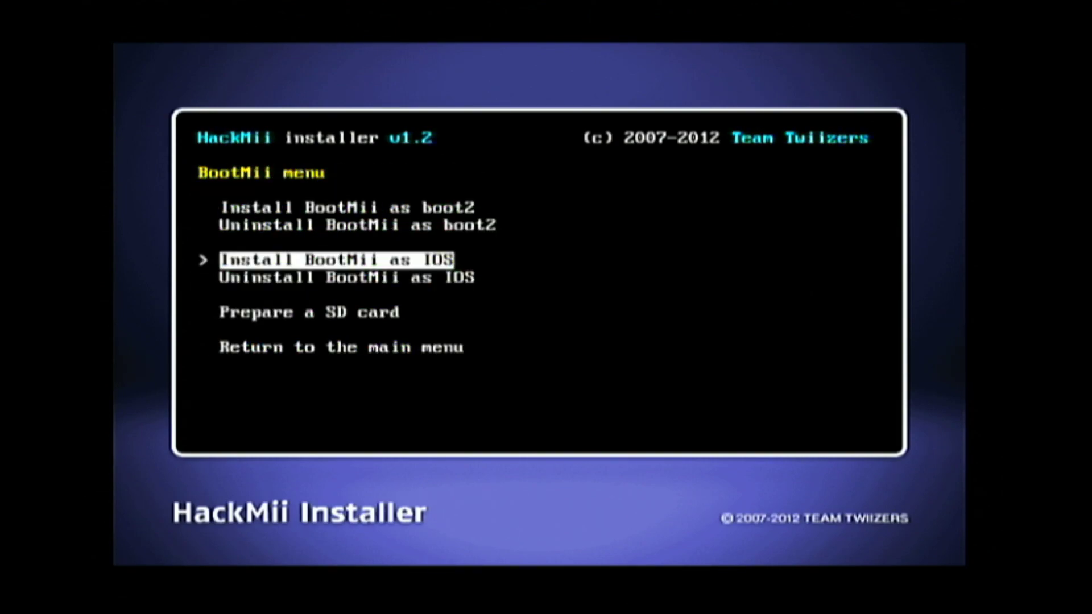
Go back to the HackMii Installer's main menu and exit the installer to the Homebrew Channel
{"action": "key", "text": "Down"}
{"action": "key", "text": "Down"}
{"action": "key", "text": "Down"}
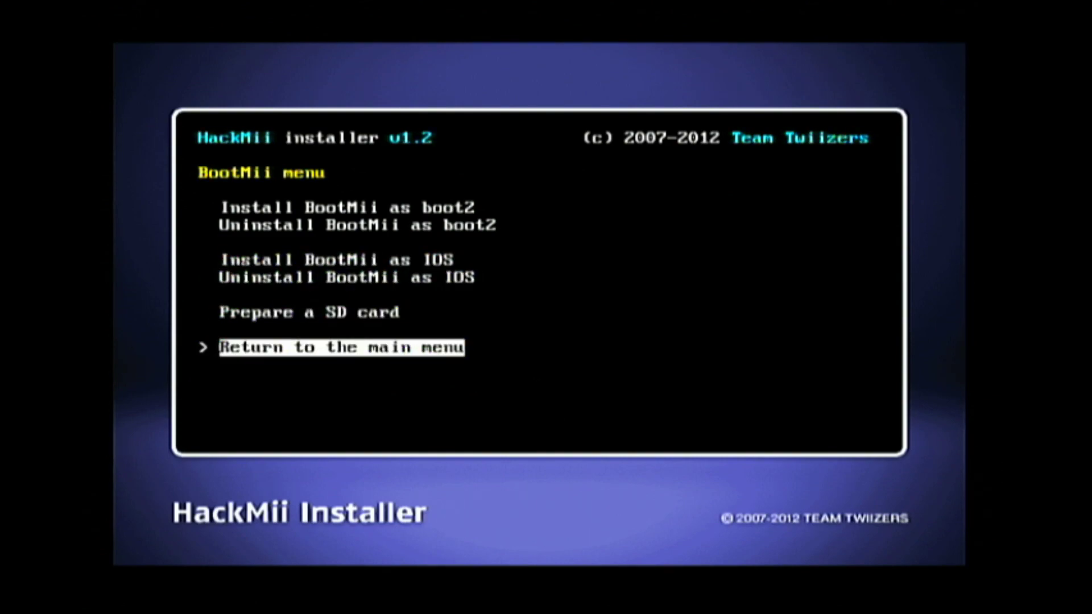
{"action": "key", "text": "Return"}
{"action": "key", "text": "Down"}
{"action": "key", "text": "Down"}
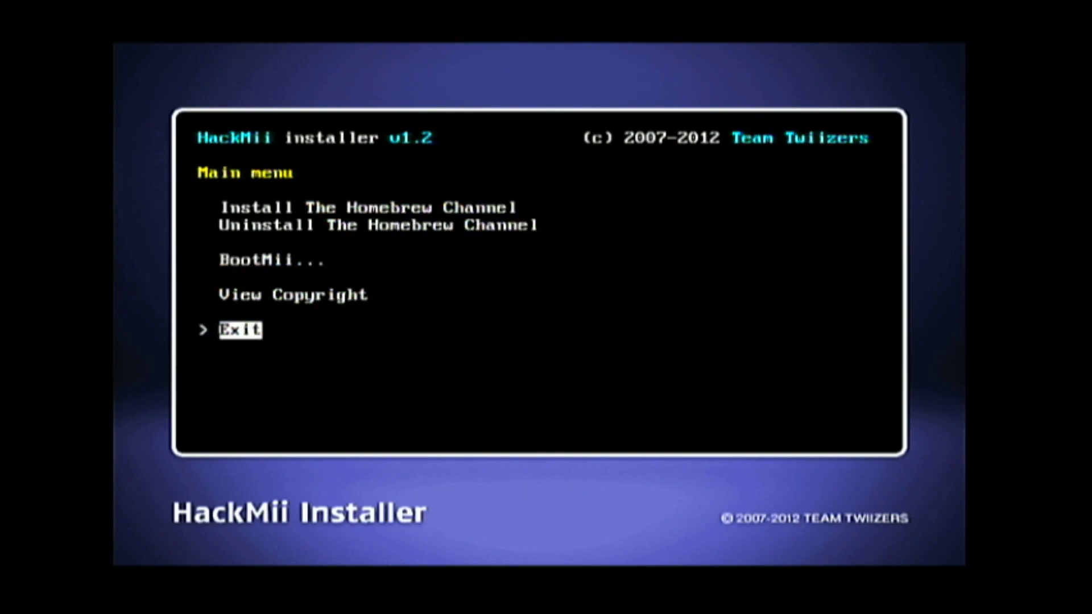
{"action": "key", "text": "Return"}
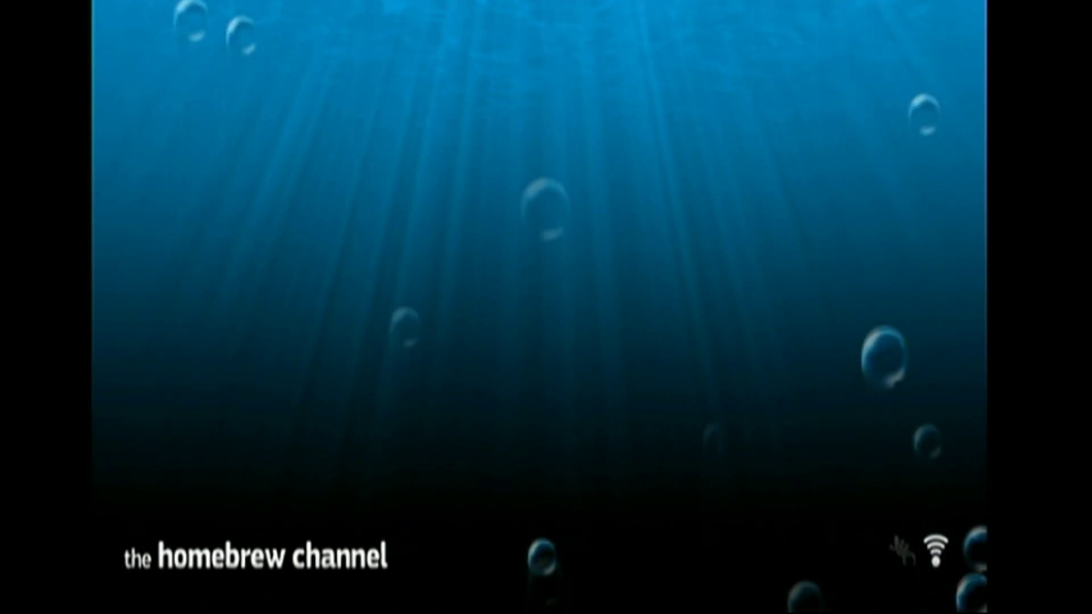
Launch BootMii from the Homebrew Channel and back up the console's NAND to the SD card, letting the verification run
{"action": "key", "text": "Home"}
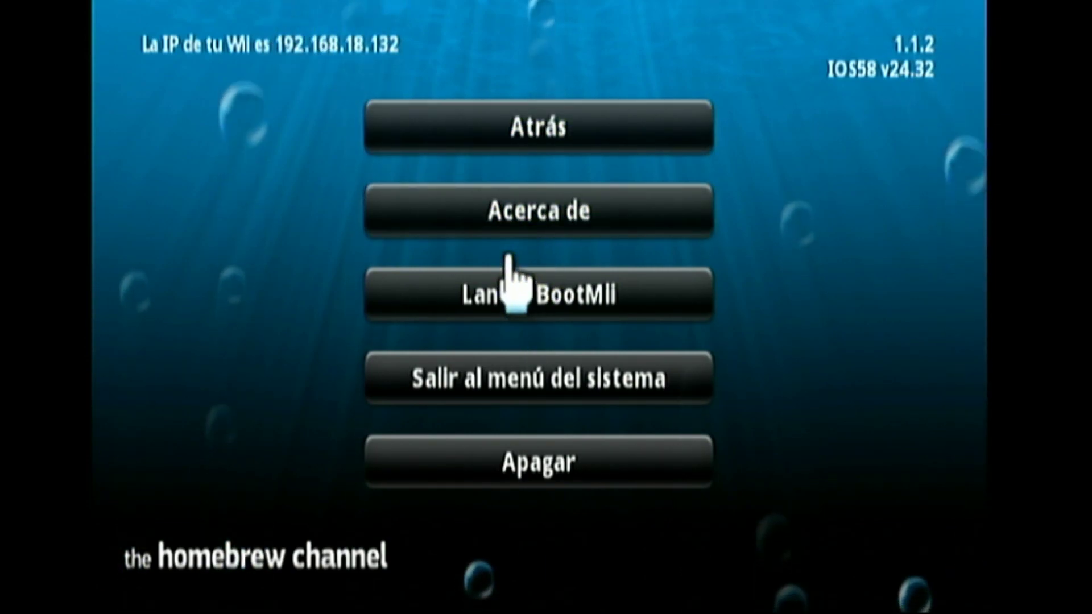
{"action": "left_click", "coordinate": [584, 310]}
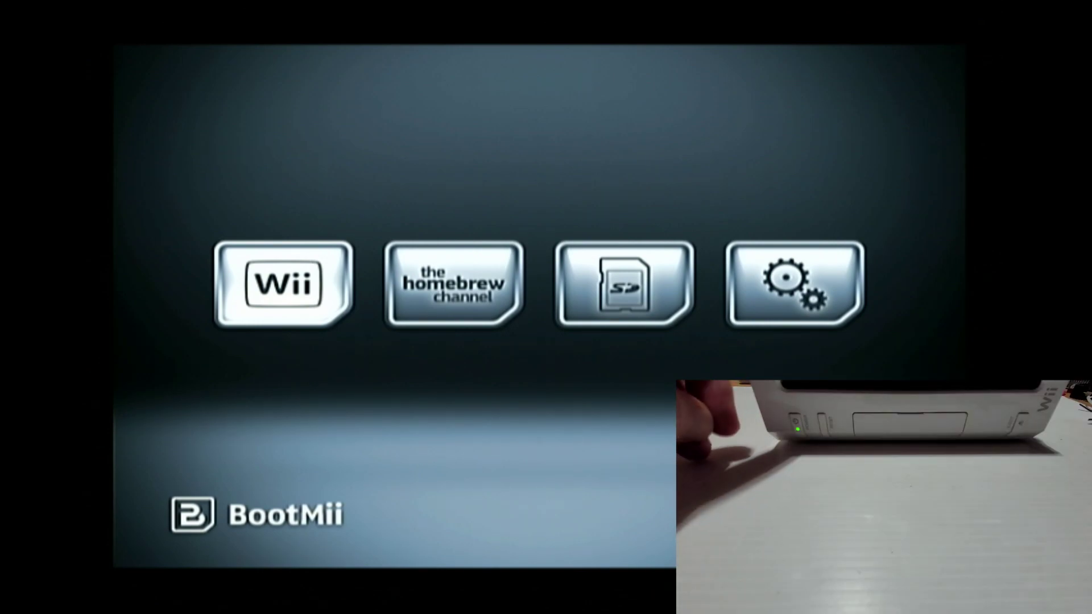
{"action": "key", "text": "Right"}
{"action": "key", "text": "Right"}
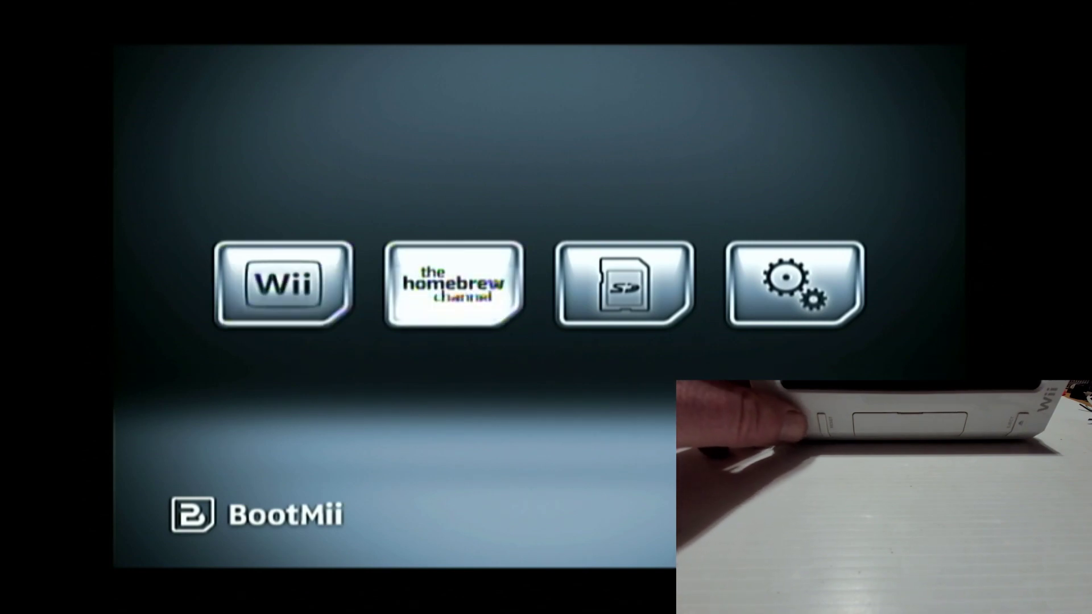
{"action": "key", "text": "Right"}
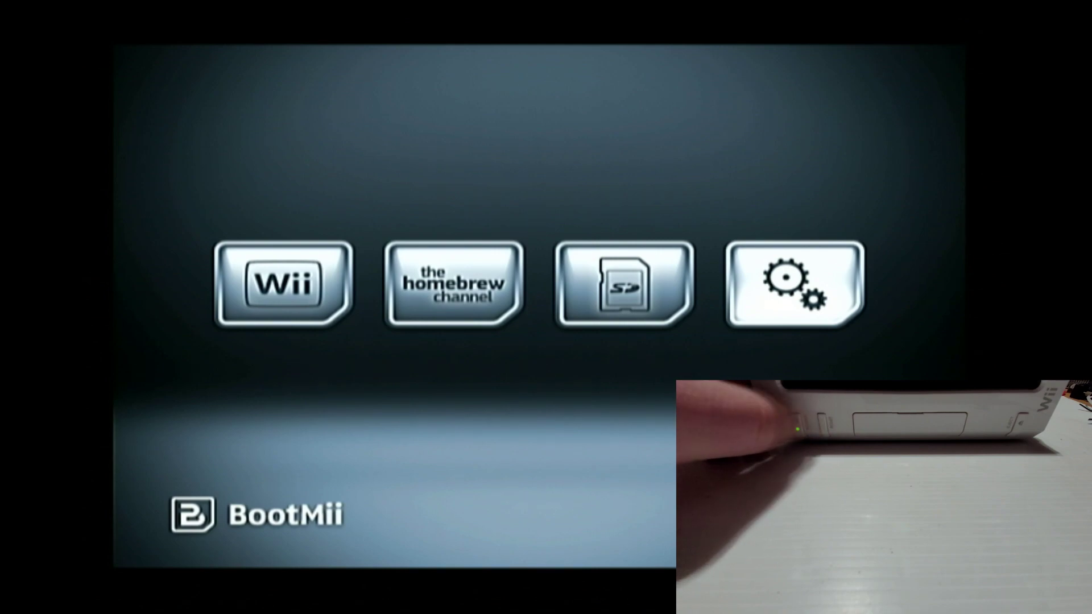
{"action": "key", "text": "Return"}
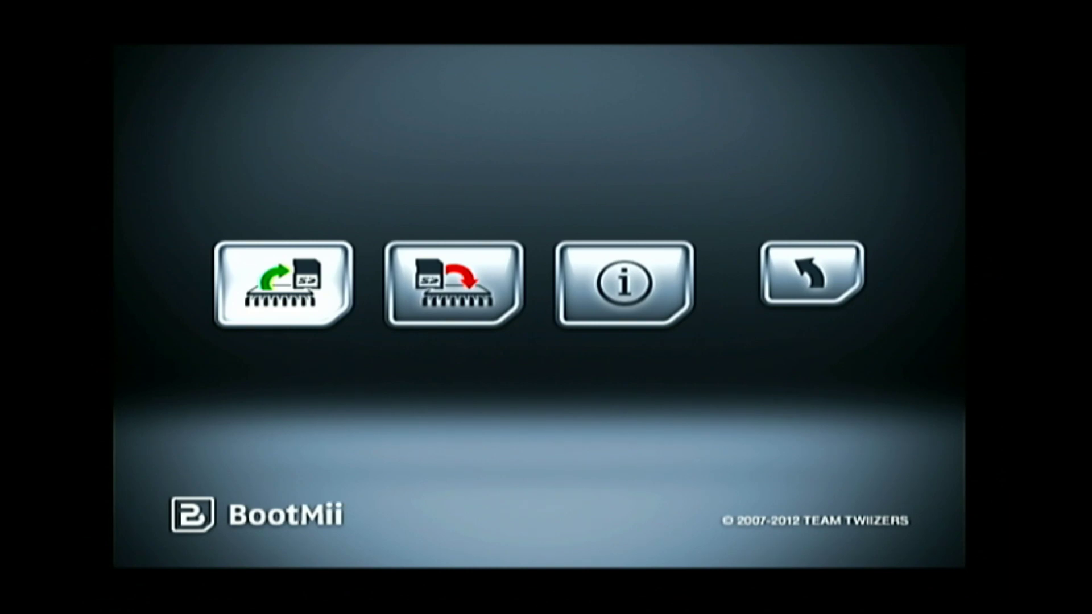
{"action": "key", "text": "Return"}
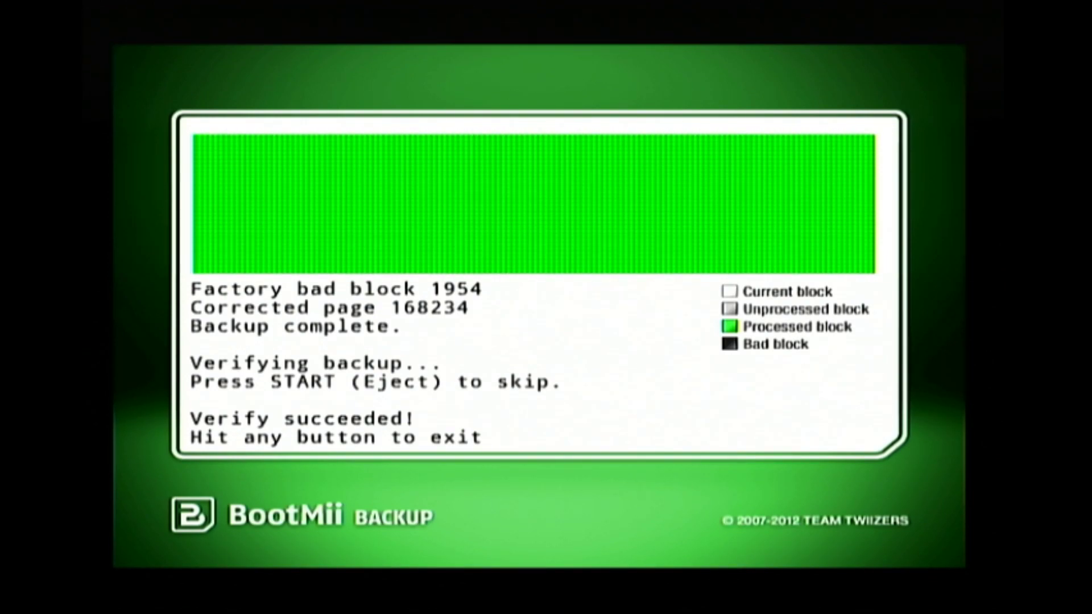
{"action": "key", "text": "Return"}
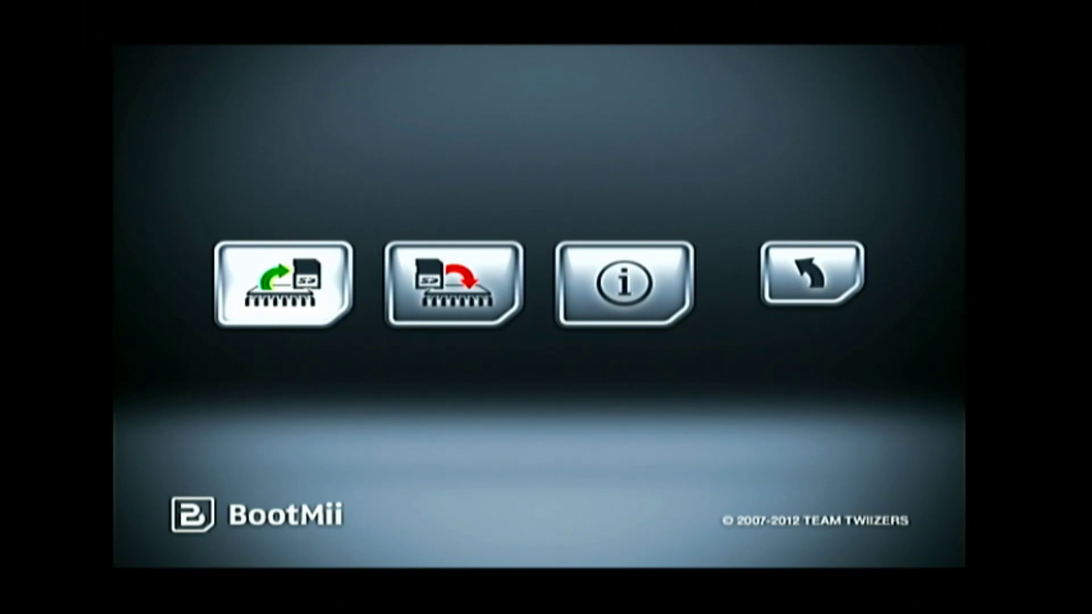
Leave BootMii's backup options for its main menu and start the Wii system menu
{"action": "key", "text": "Right"}
{"action": "key", "text": "Right"}
{"action": "key", "text": "Right"}
{"action": "key", "text": "Right"}
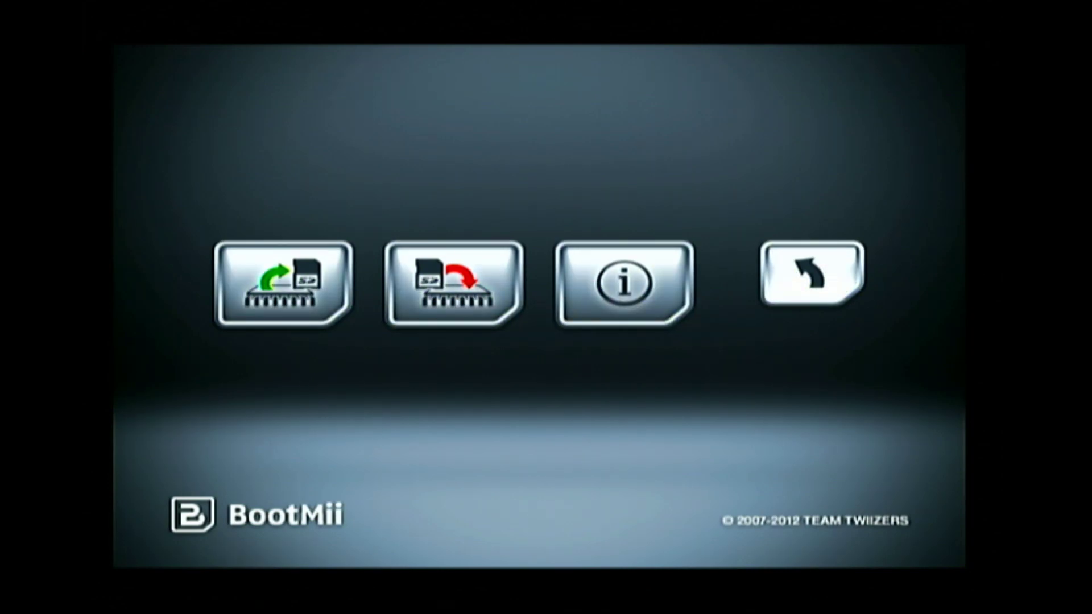
{"action": "key", "text": "Right"}
{"action": "key", "text": "Right"}
{"action": "key", "text": "Right"}
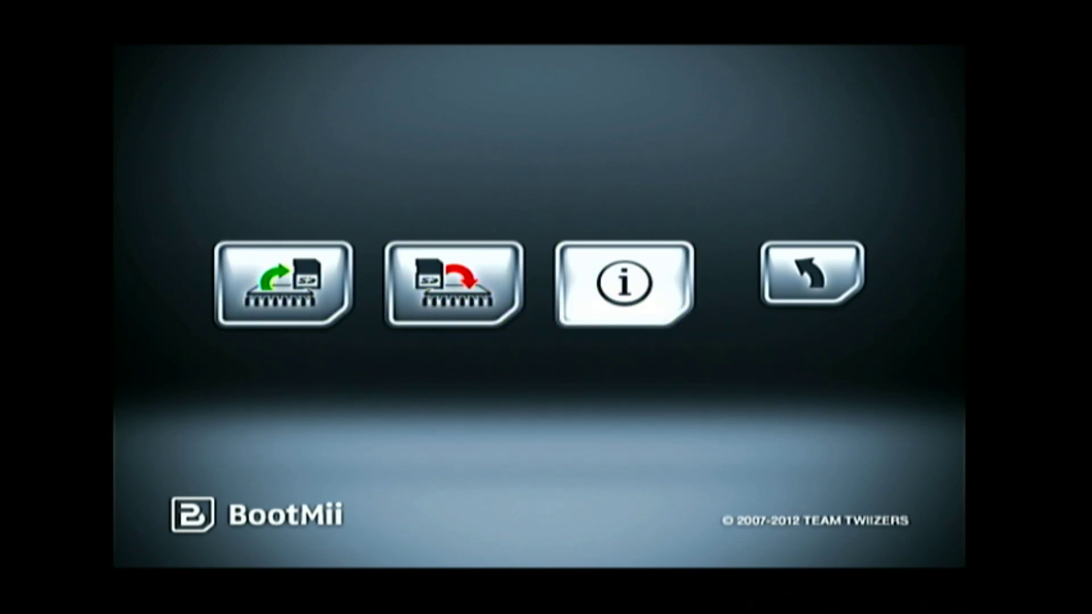
{"action": "key", "text": "Return"}
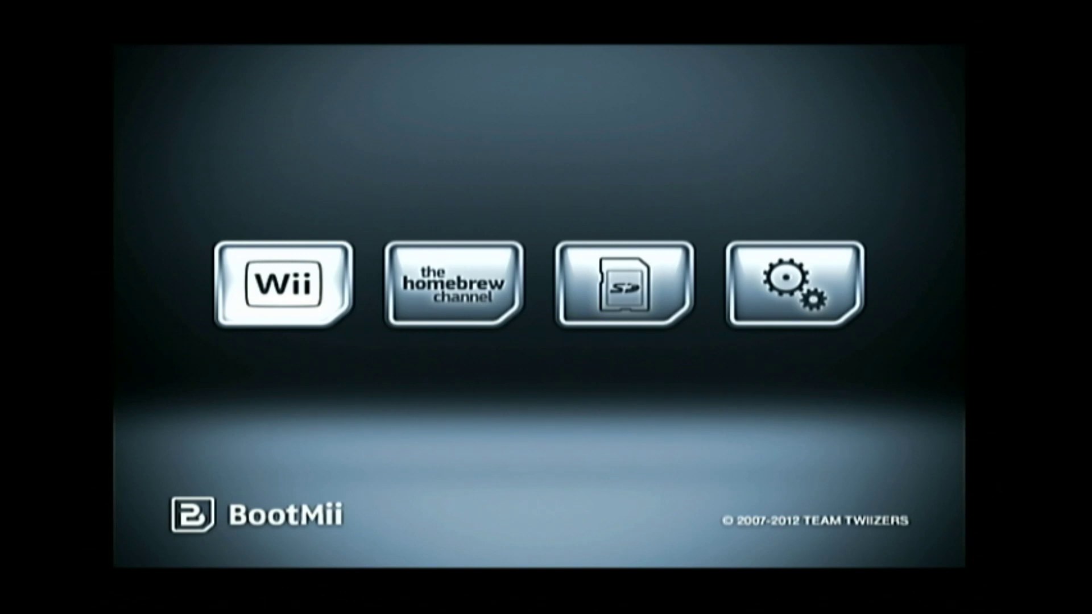
{"action": "key", "text": "Return"}
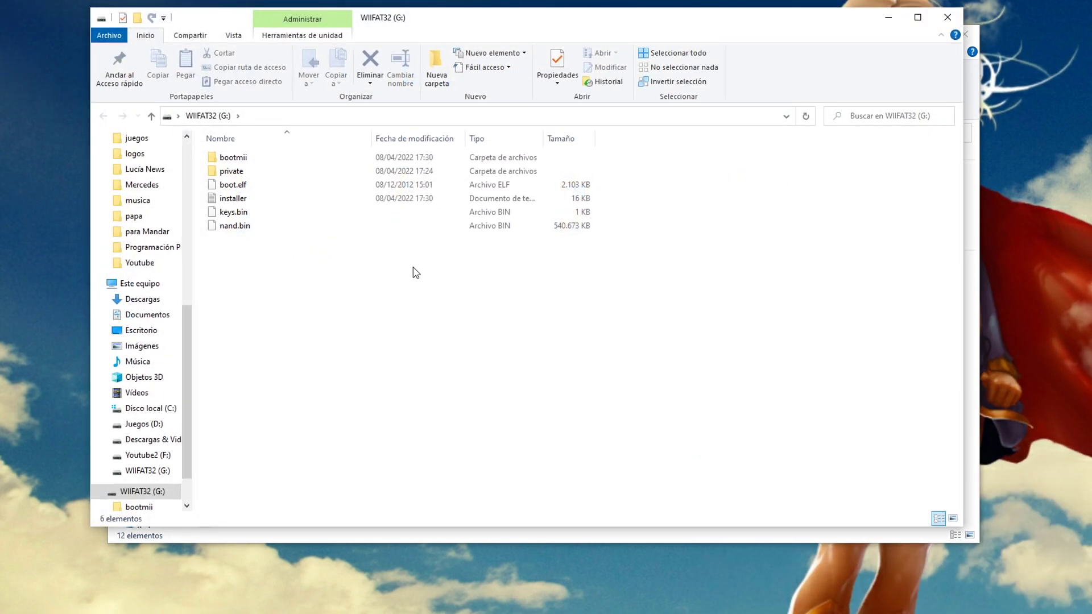
Switch to the PC's WIIFAT32 (G:) window, create a desktop folder named "Copia Wii" and open it
{"action": "left_click_drag", "start_coordinate": [272, 259], "coordinate": [235, 217]}
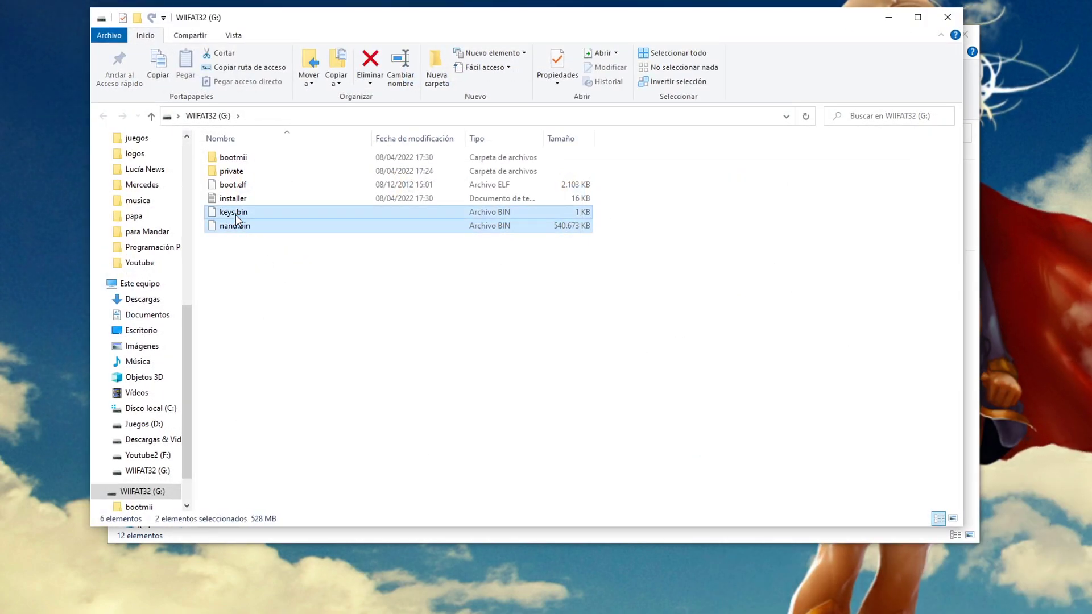
{"action": "right_click", "coordinate": [39, 269]}
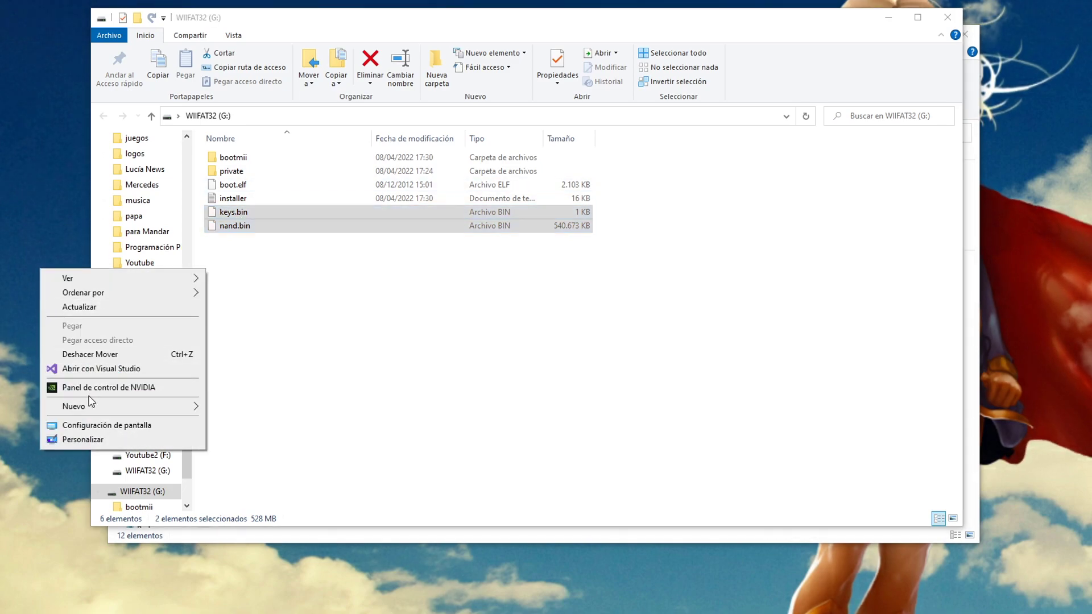
{"action": "mouse_move", "coordinate": [90, 405]}
{"action": "left_click", "coordinate": [231, 408]}
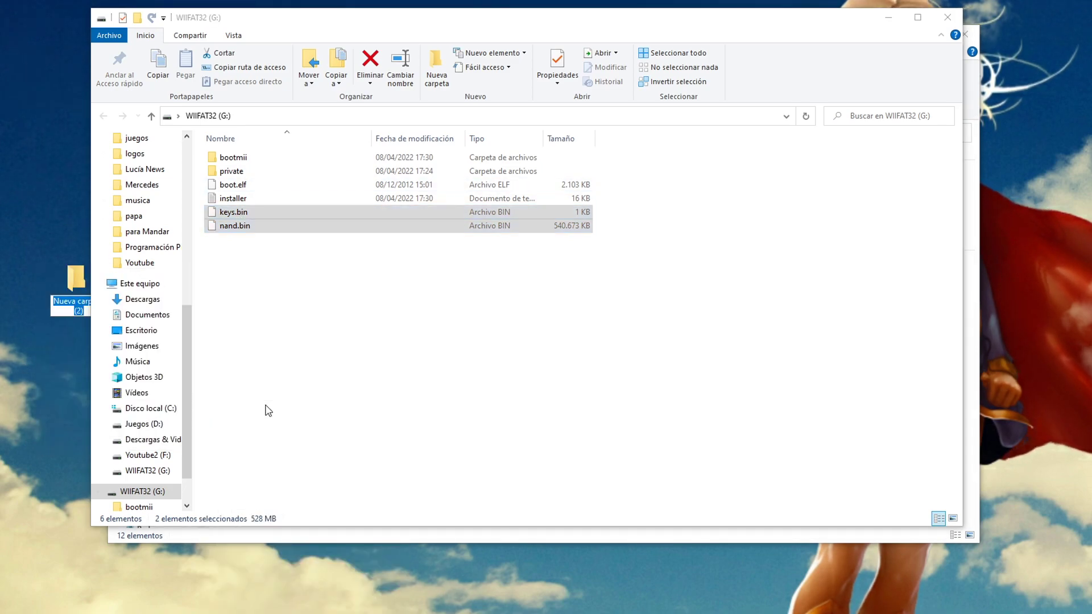
{"action": "type", "text": "CF"}
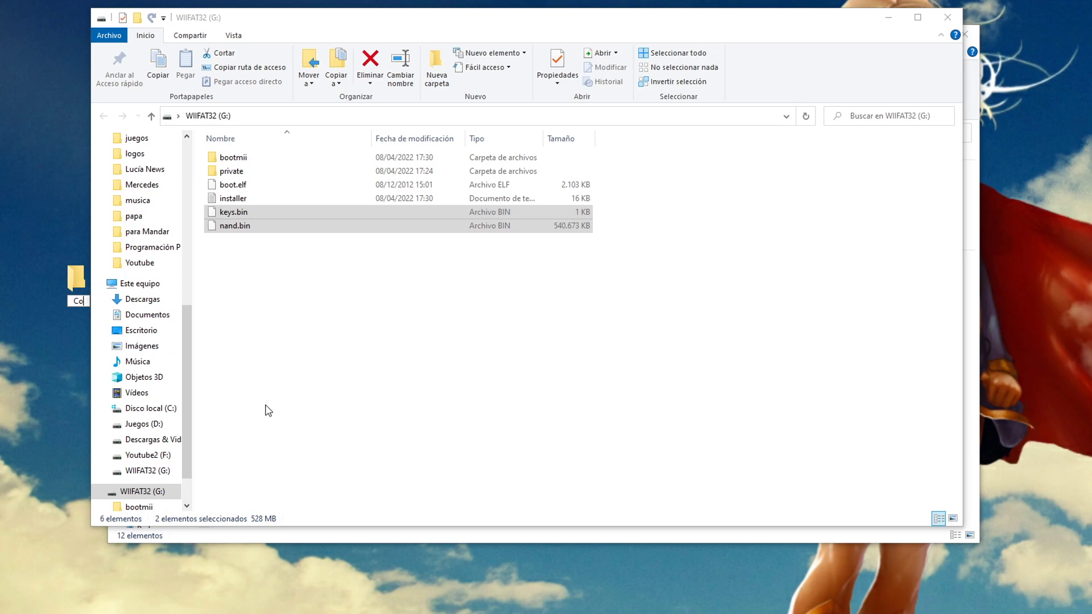
{"action": "type", "text": "pia W"}
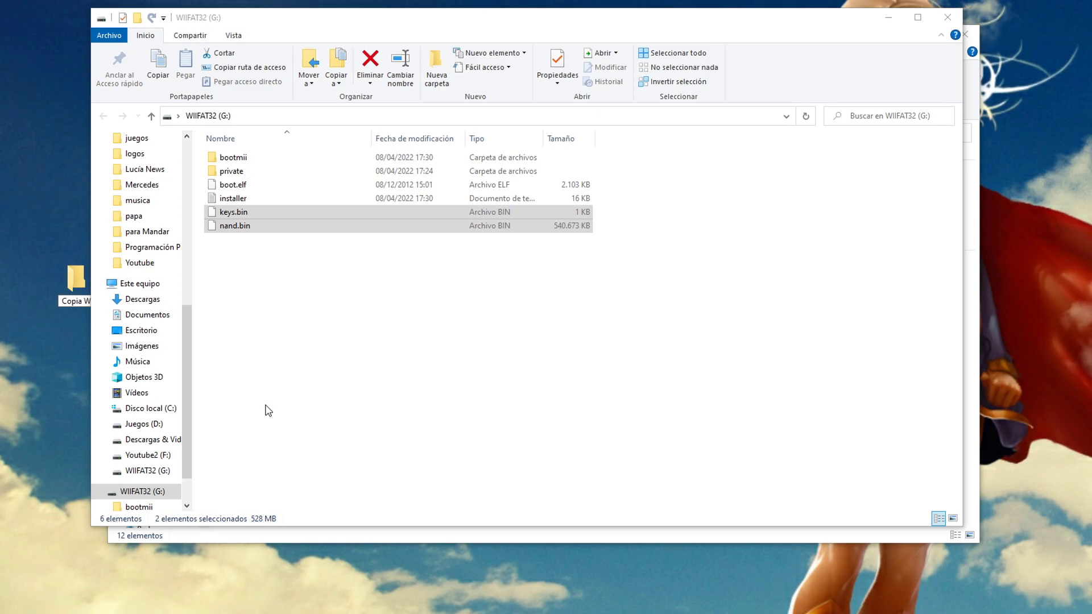
{"action": "key", "text": "Return"}
{"action": "key", "text": "Return"}
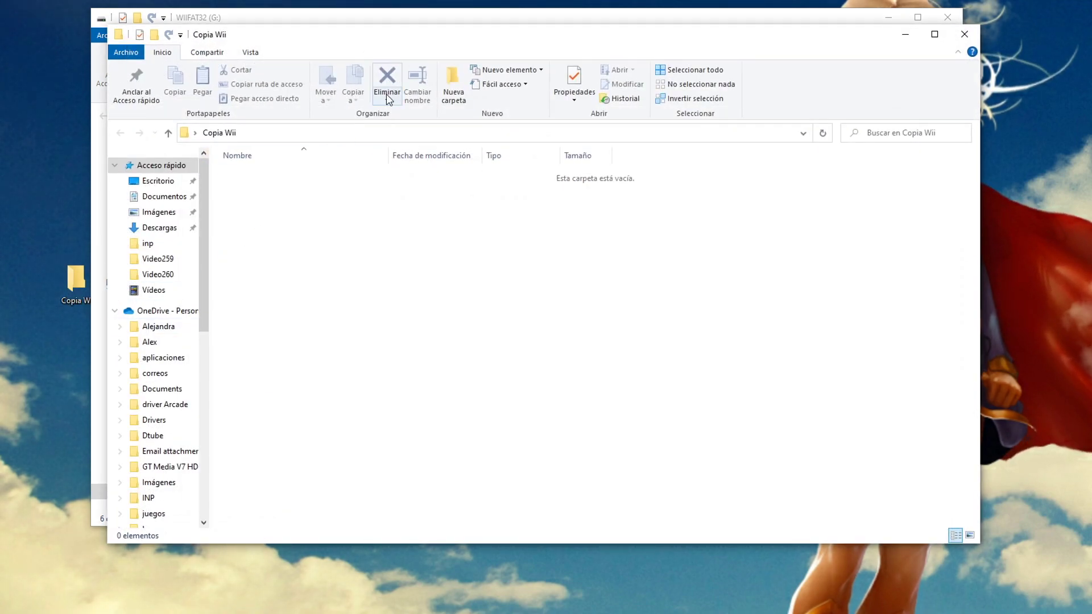
Move keys.bin and nand.bin from WIIFAT32 (G:) into the Copia Wii folder
{"action": "left_click_drag", "start_coordinate": [387, 40], "coordinate": [589, 122]}
{"action": "left_click_drag", "start_coordinate": [267, 245], "coordinate": [234, 218]}
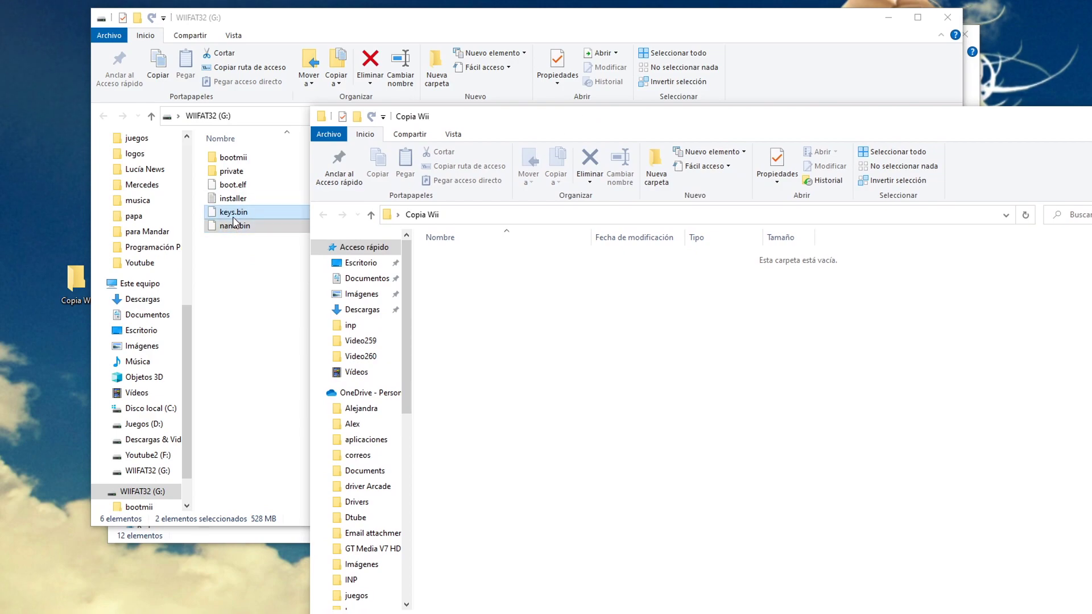
{"action": "right_click", "coordinate": [233, 218]}
{"action": "left_click", "coordinate": [299, 382]}
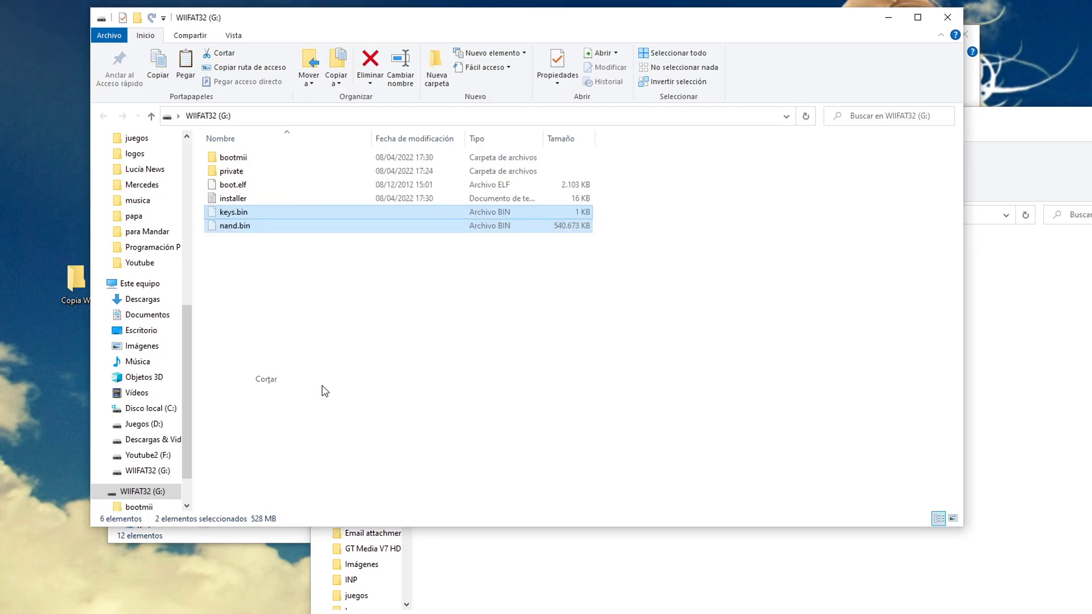
{"action": "left_click", "coordinate": [999, 319]}
{"action": "right_click", "coordinate": [949, 298]}
{"action": "left_click", "coordinate": [967, 388]}
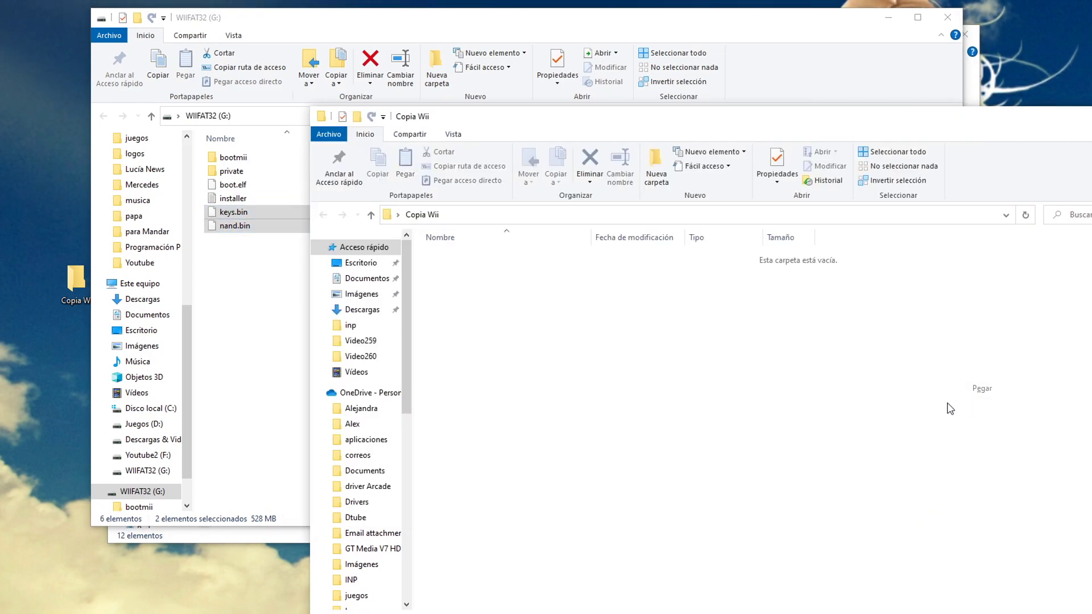
Permanently delete the private folder, boot.elf and installer from WIIFAT32 (G:)
{"action": "left_click", "coordinate": [260, 268]}
{"action": "left_click_drag", "start_coordinate": [259, 231], "coordinate": [223, 170]}
{"action": "right_click", "coordinate": [223, 170]}
{"action": "left_click", "coordinate": [362, 439]}
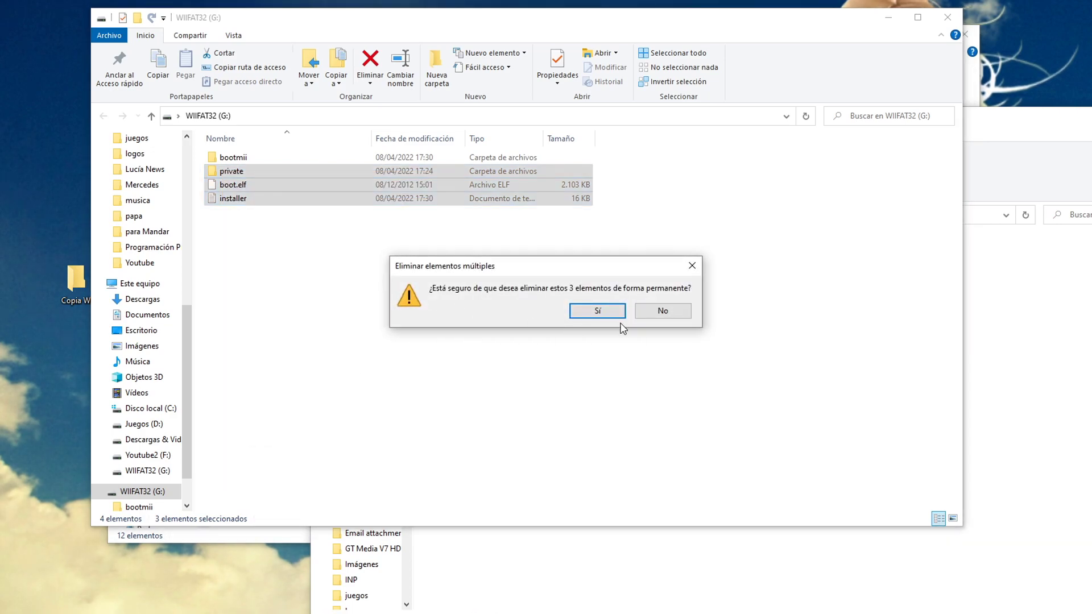
{"action": "left_click", "coordinate": [605, 317]}
Open the bootmii configuration file in the SD card's bootmii folder, uncomment the AUTOBOOT=SYSMENU line, then save and close the file
{"action": "double_click", "coordinate": [249, 157]}
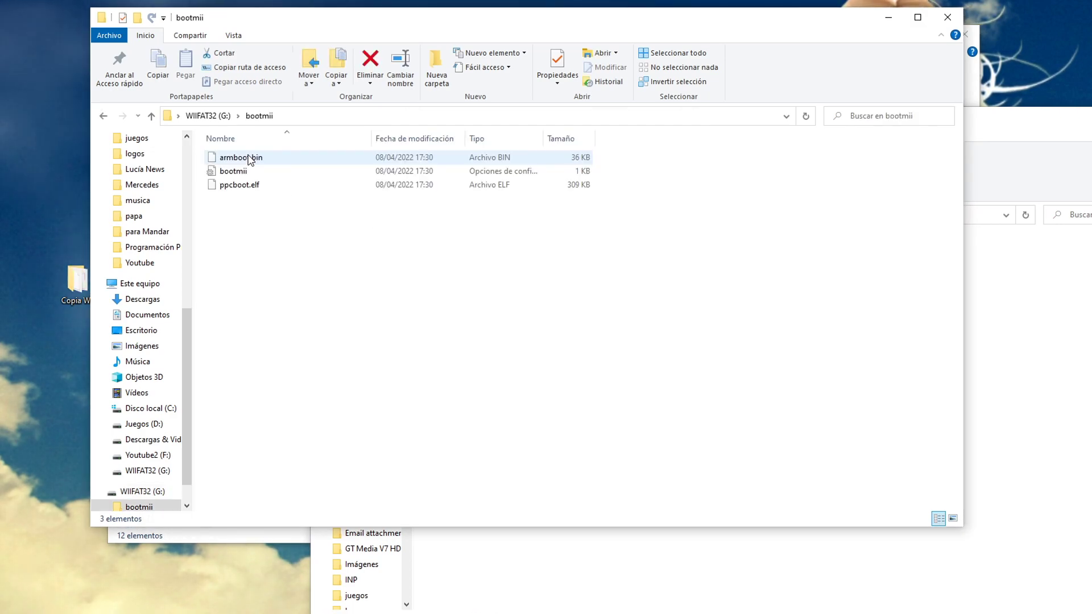
{"action": "double_click", "coordinate": [236, 171]}
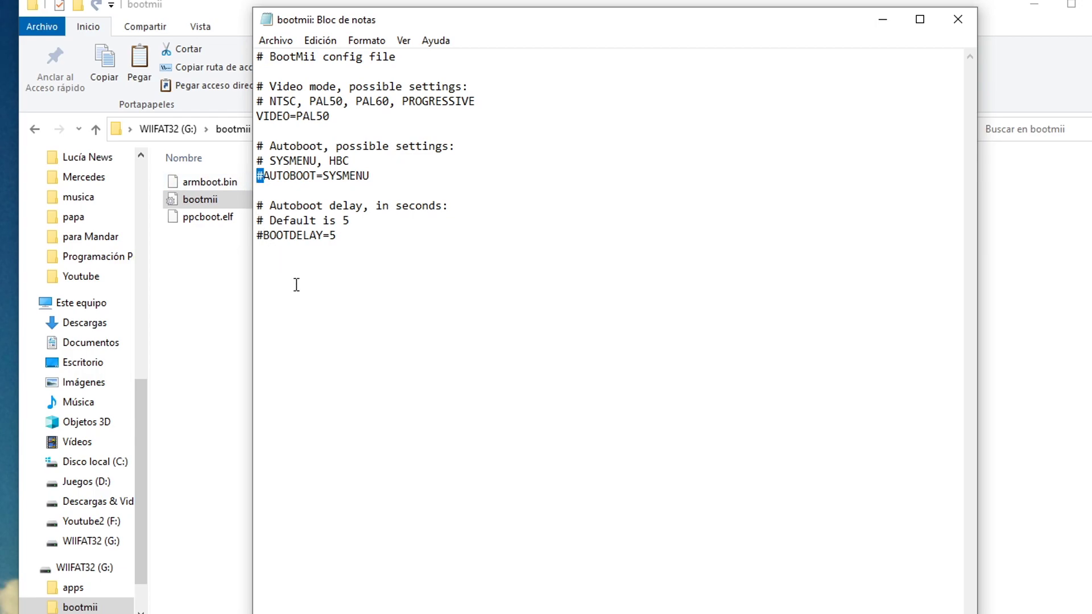
{"action": "key", "text": "Delete"}
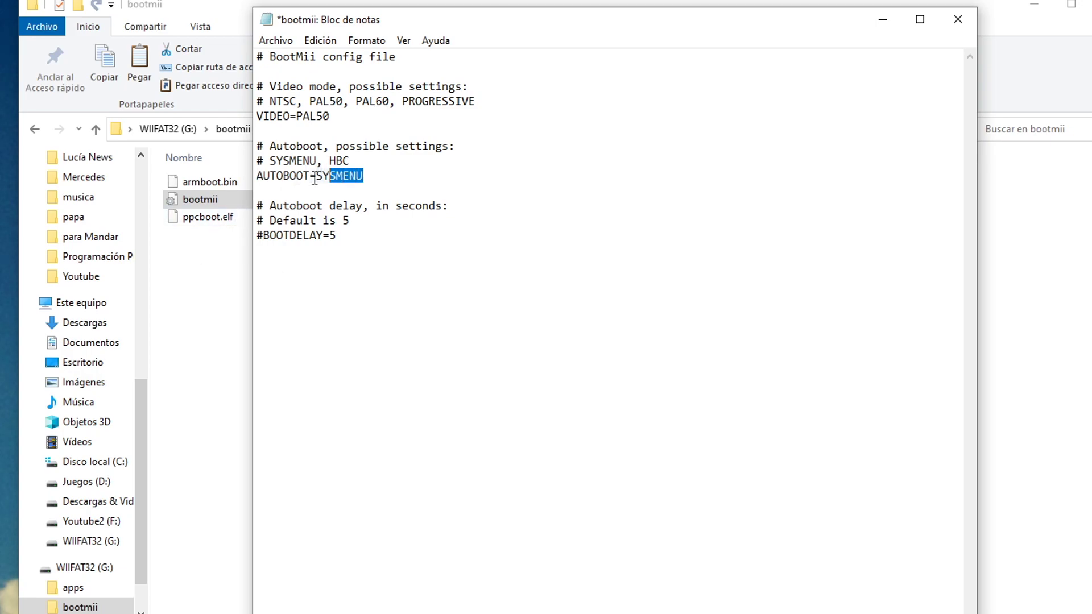
{"action": "left_click_drag", "start_coordinate": [315, 178], "coordinate": [224, 178]}
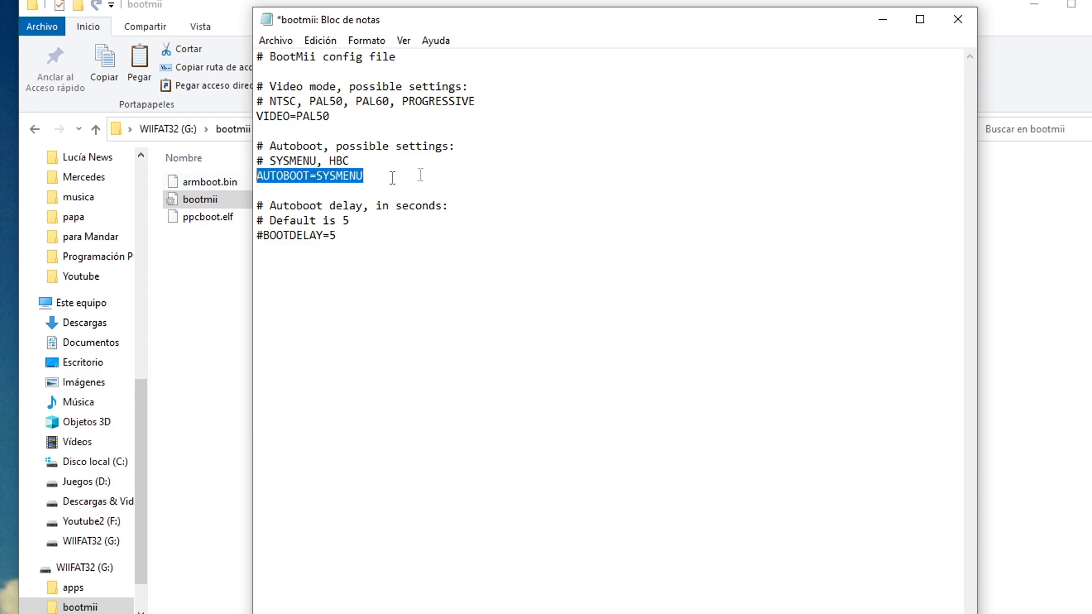
{"action": "left_click", "coordinate": [522, 117]}
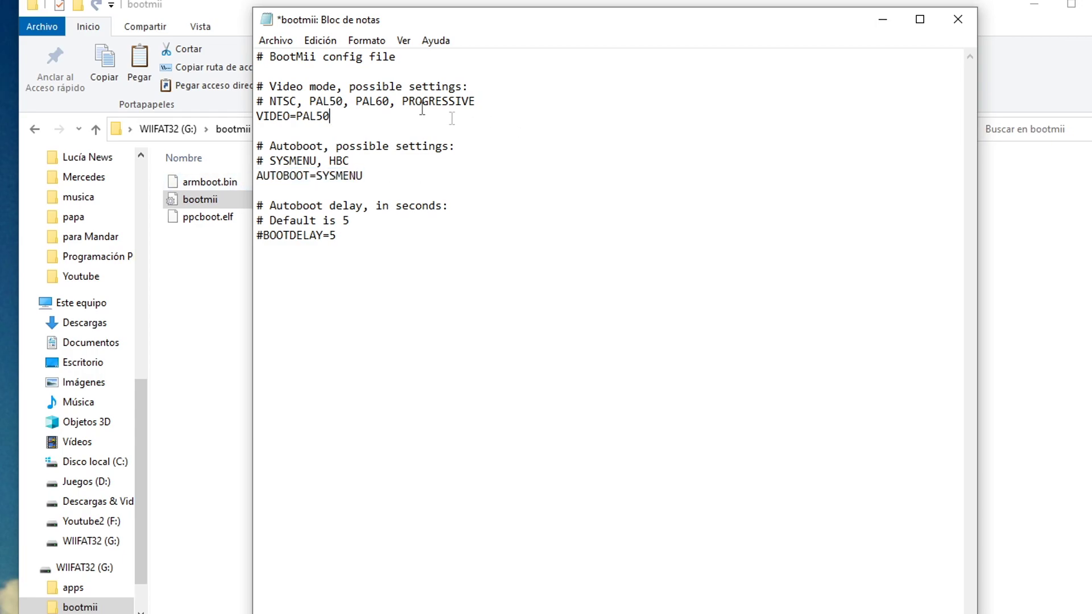
{"action": "left_click", "coordinate": [293, 41]}
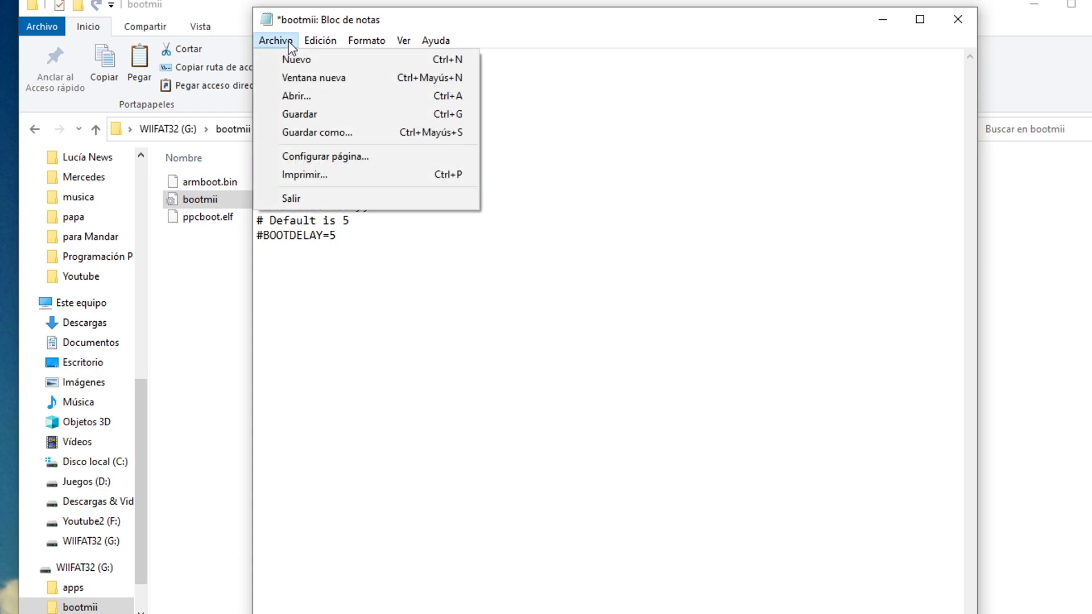
{"action": "left_click", "coordinate": [298, 114]}
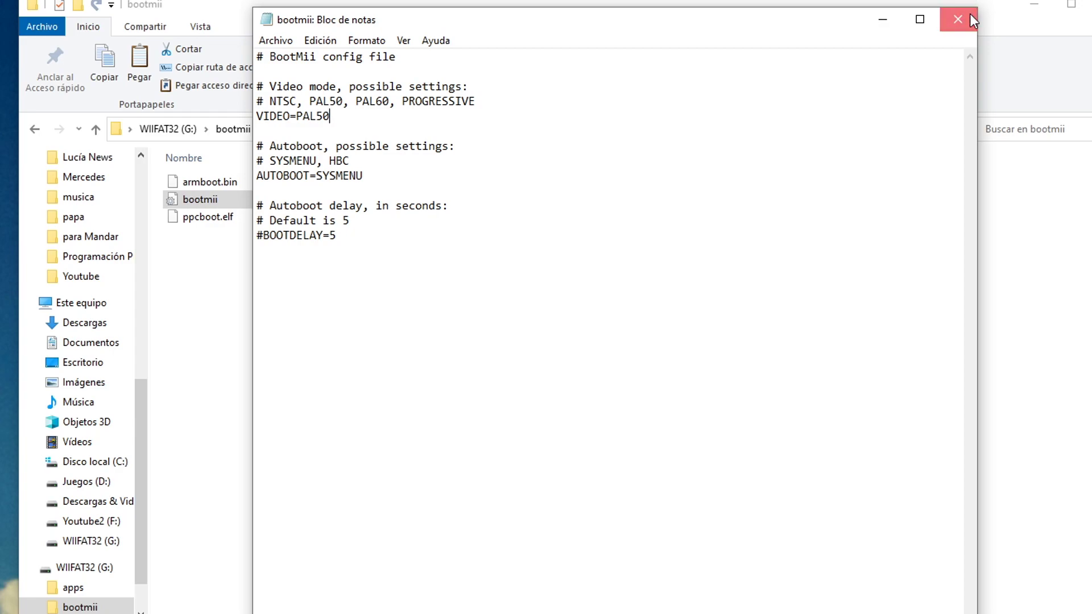
{"action": "left_click", "coordinate": [970, 17]}
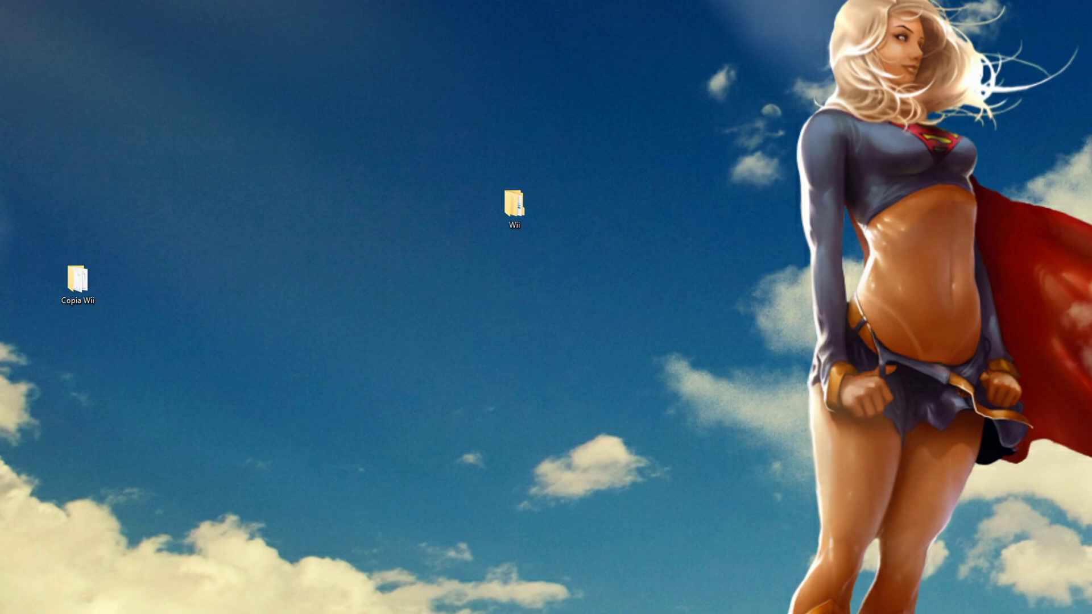
Copy the apps and wad folders from the desktop's Wii folder into the root of WIIFAT32 (G:)
{"action": "double_click", "coordinate": [526, 215]}
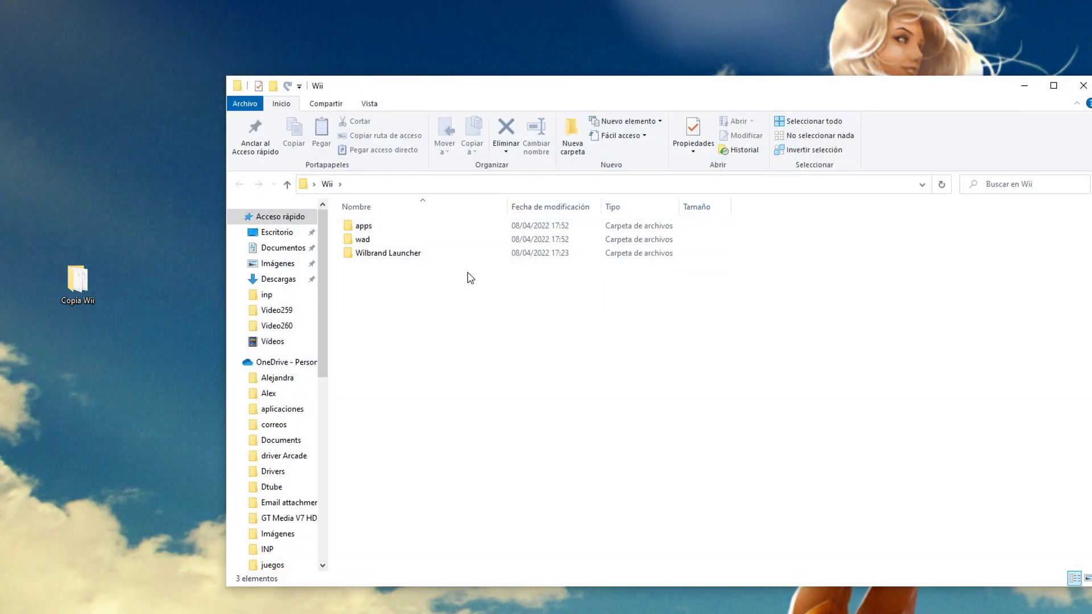
{"action": "mouse_move", "coordinate": [378, 256]}
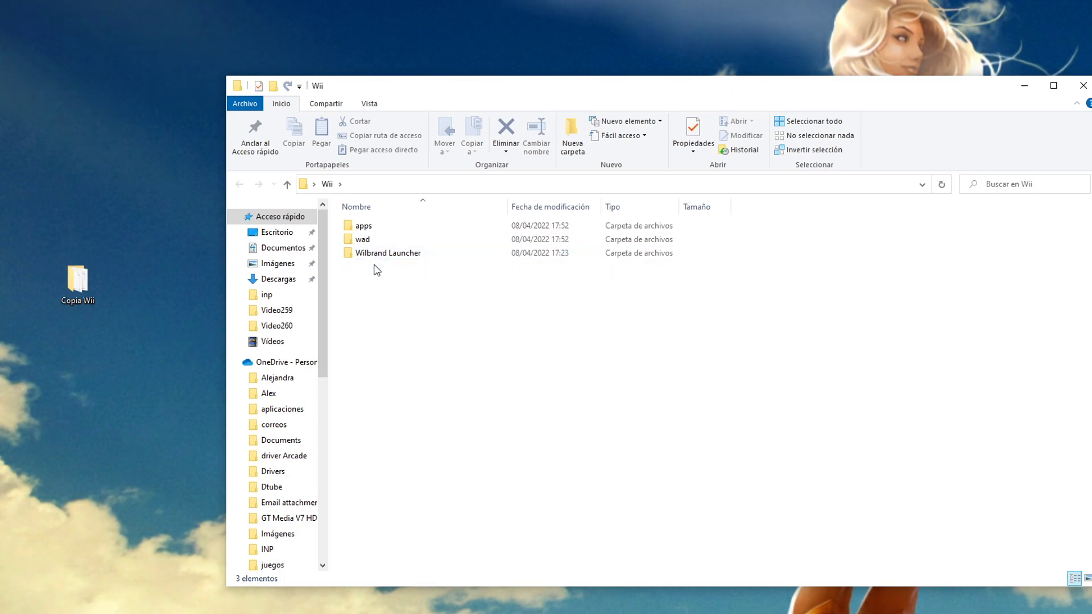
{"action": "left_click", "coordinate": [364, 239]}
{"action": "left_click", "coordinate": [363, 227], "text": "ctrl"}
{"action": "right_click", "coordinate": [363, 227]}
{"action": "left_click", "coordinate": [428, 480]}
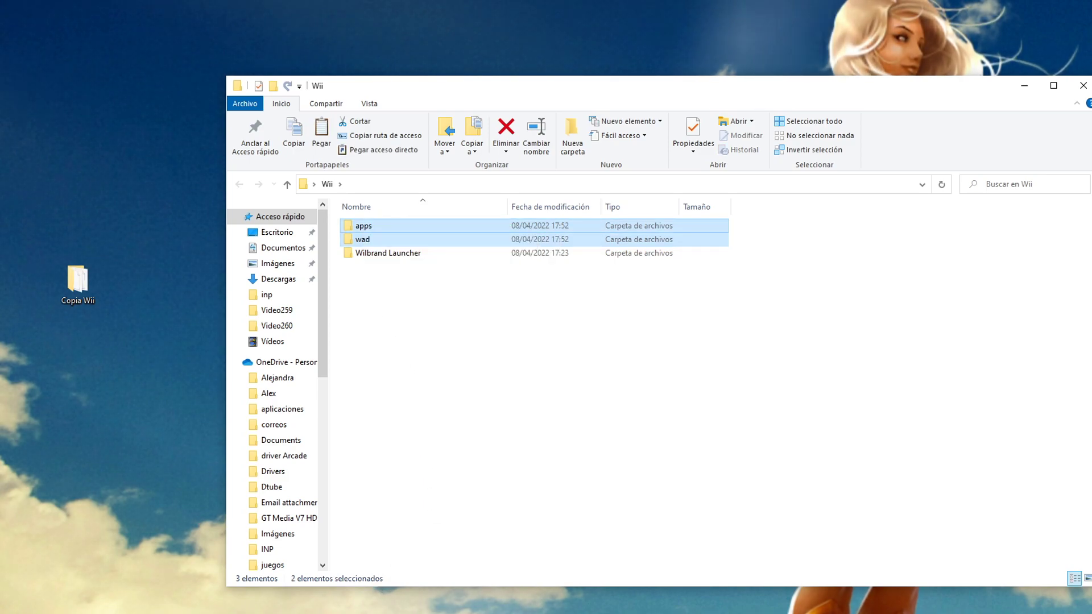
{"action": "mouse_move", "coordinate": [256, 611]}
{"action": "left_click", "coordinate": [205, 597]}
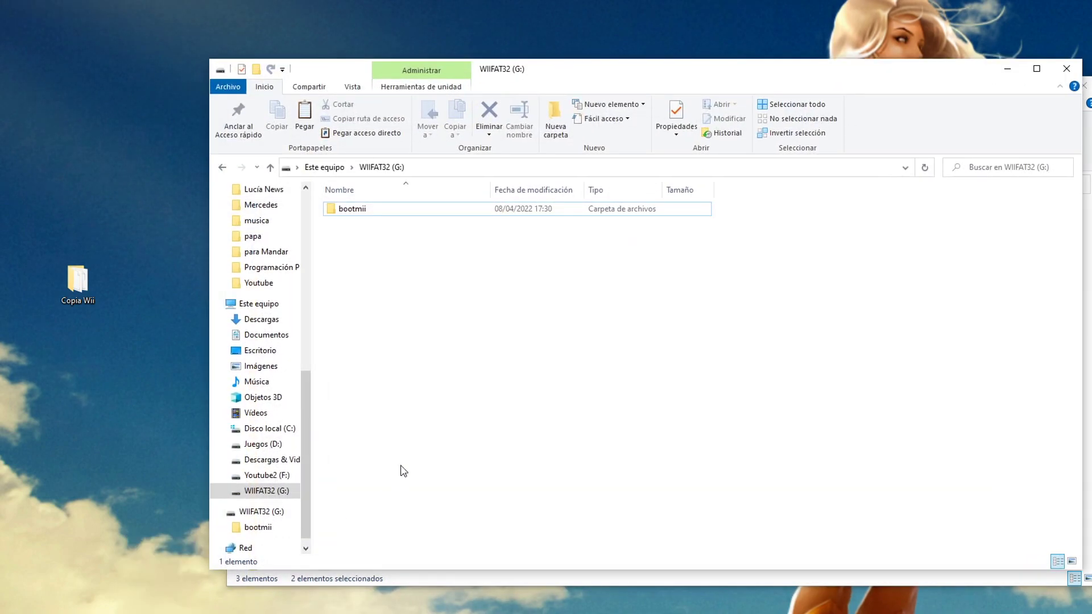
{"action": "right_click", "coordinate": [398, 264]}
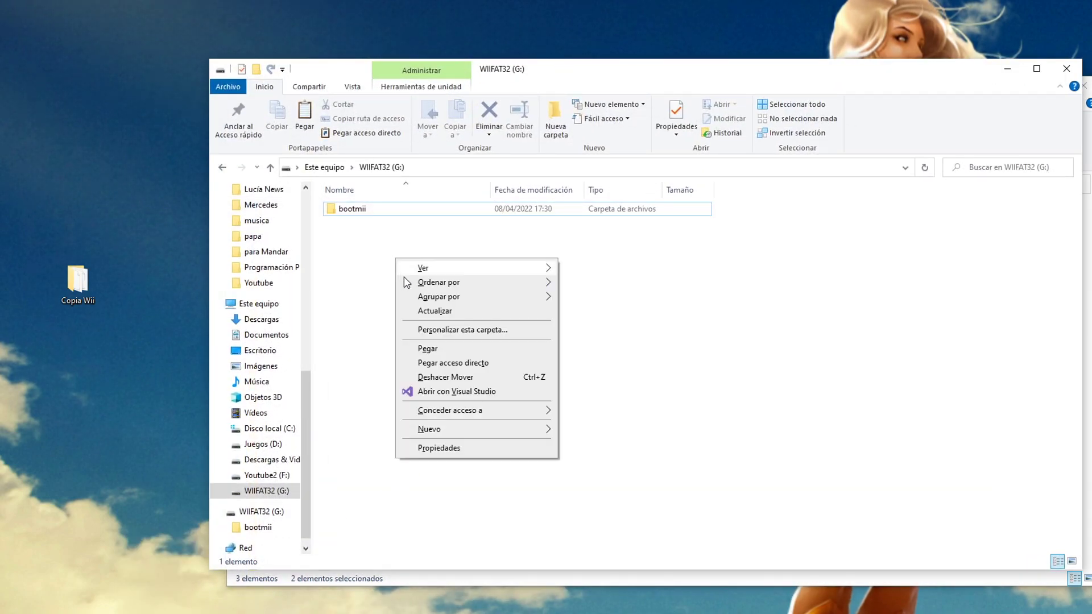
{"action": "left_click", "coordinate": [437, 347]}
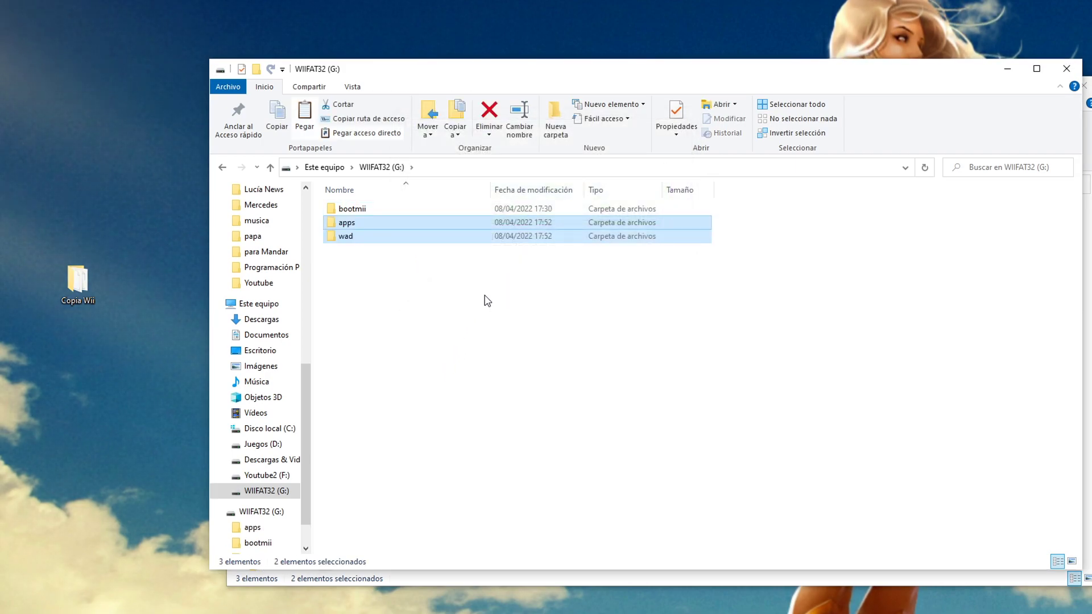
{"action": "left_click", "coordinate": [794, 441]}
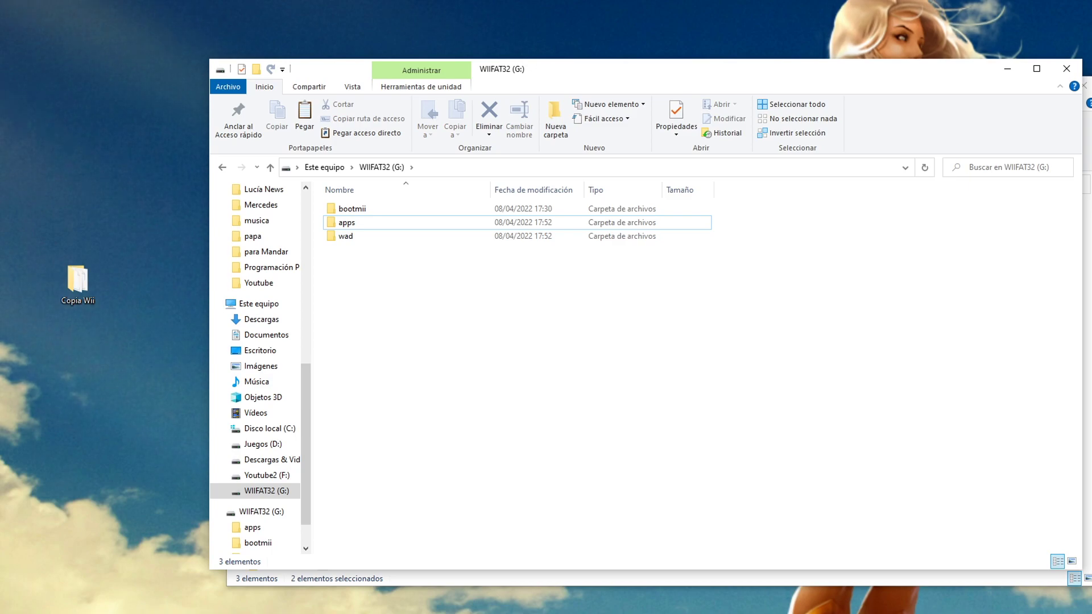
Safely eject the SDDR-B531 card reader and close the Wii folder window
{"action": "left_click", "coordinate": [979, 568]}
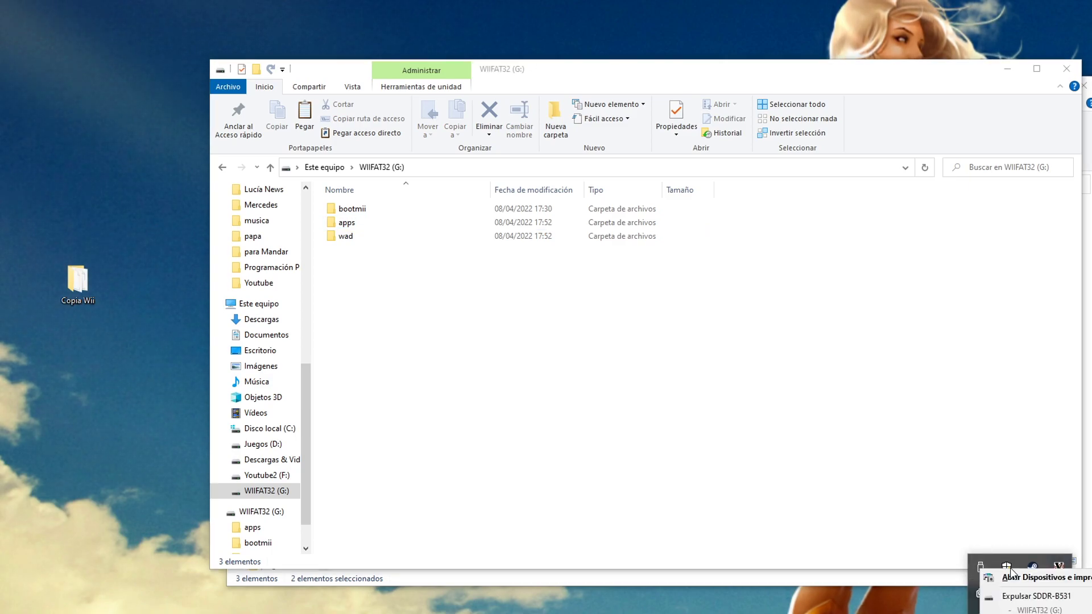
{"action": "left_click", "coordinate": [1024, 596]}
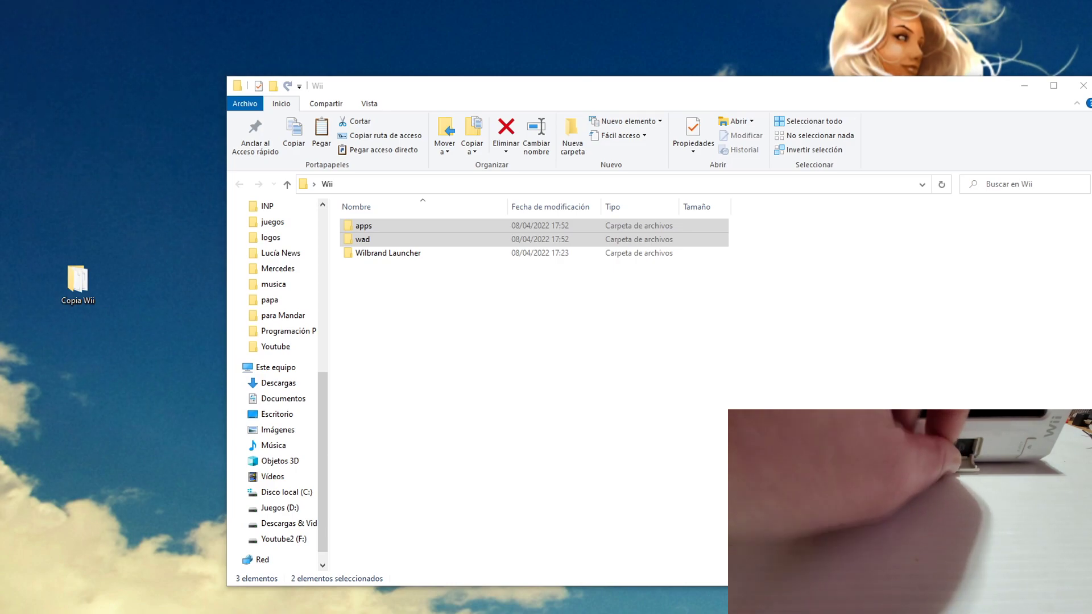
{"action": "left_click", "coordinate": [1081, 86]}
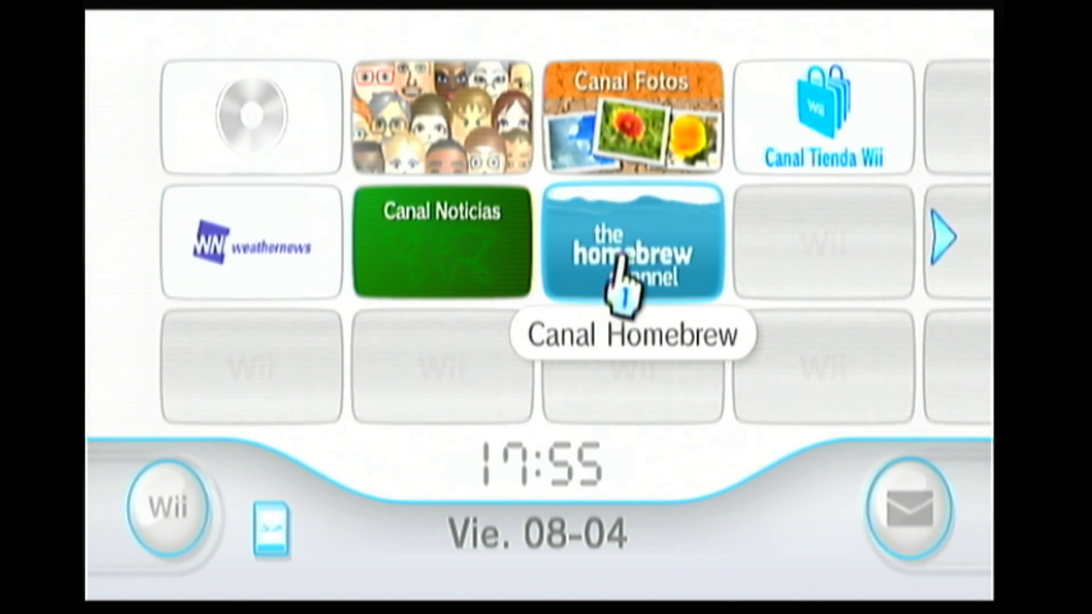
Switch to the Wii, load WAD-Manager 1.8 from the Homebrew Channel and accept its disclaimer
{"action": "left_click", "coordinate": [601, 238]}
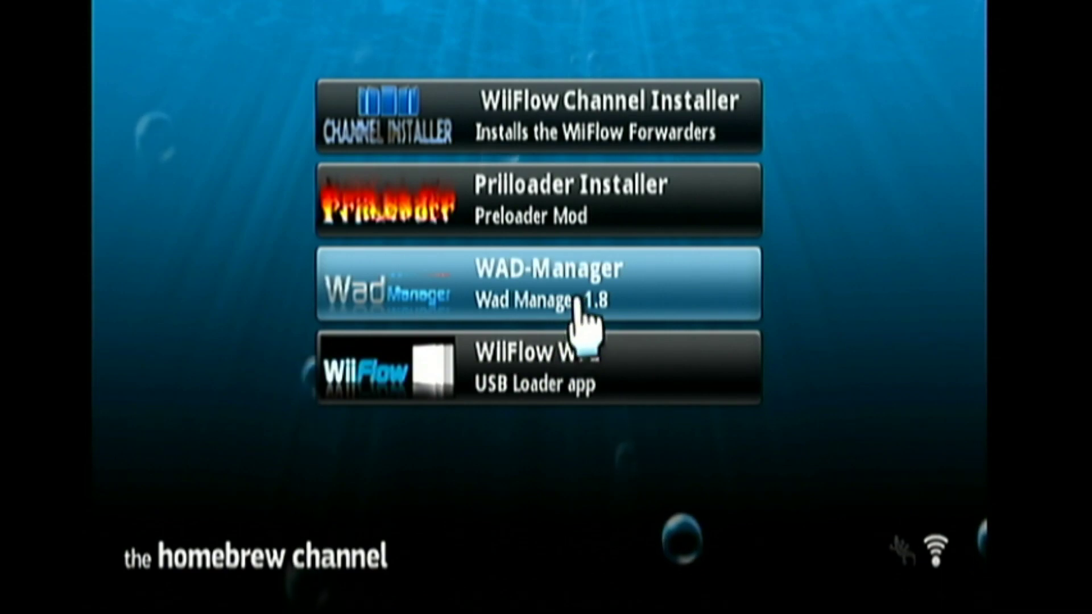
{"action": "left_click", "coordinate": [631, 273]}
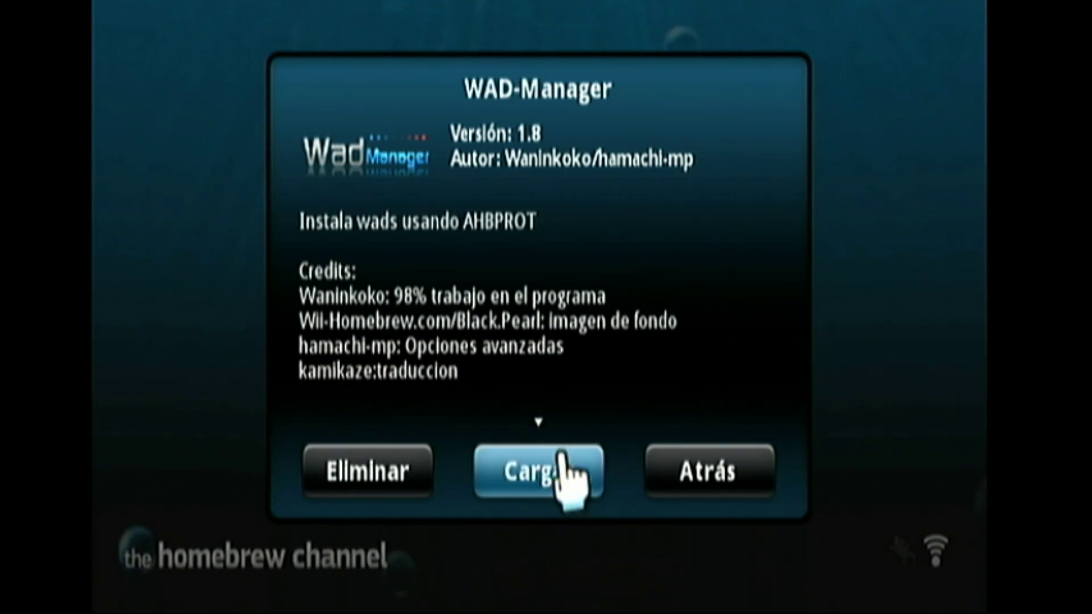
{"action": "left_click", "coordinate": [563, 472]}
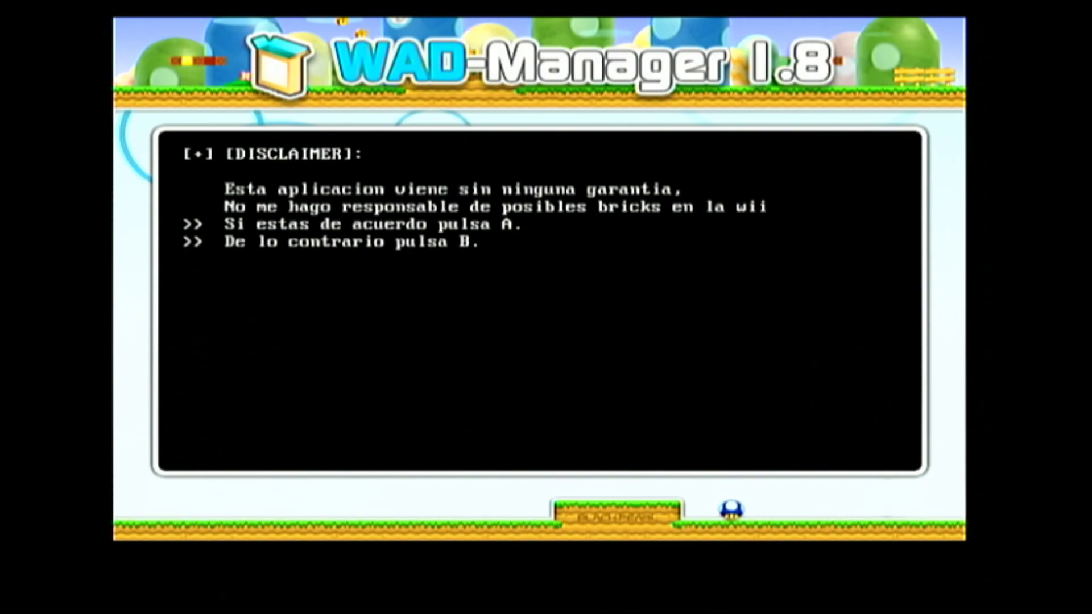
{"action": "key", "text": "a"}
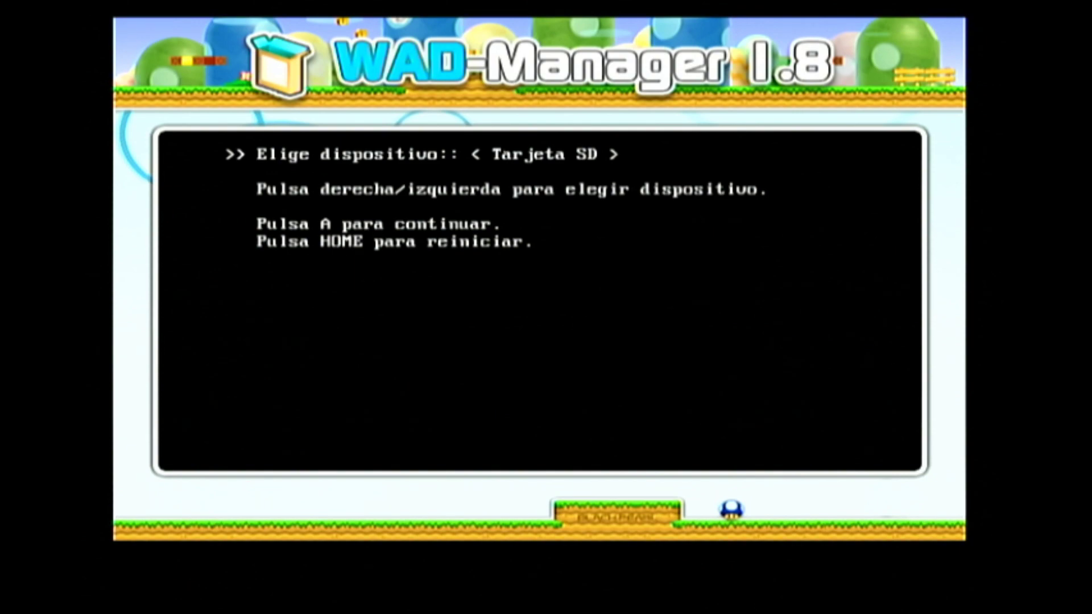
Choose the SD card as the device, open its WAD folder and install cIOS249[56]-d2x-v8-final.wad
{"action": "key", "text": "a"}
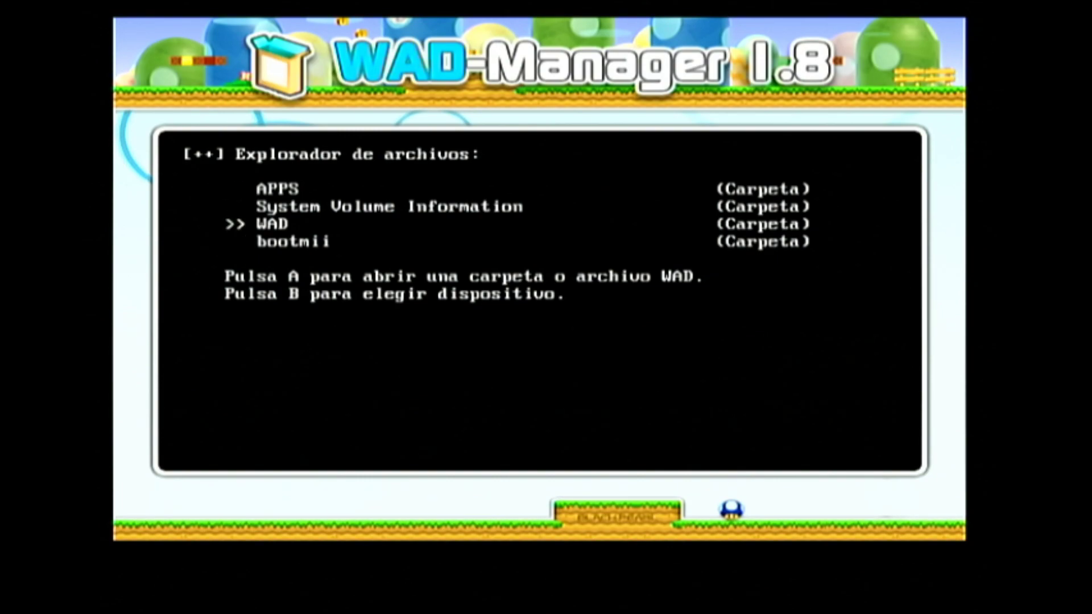
{"action": "key", "text": "a"}
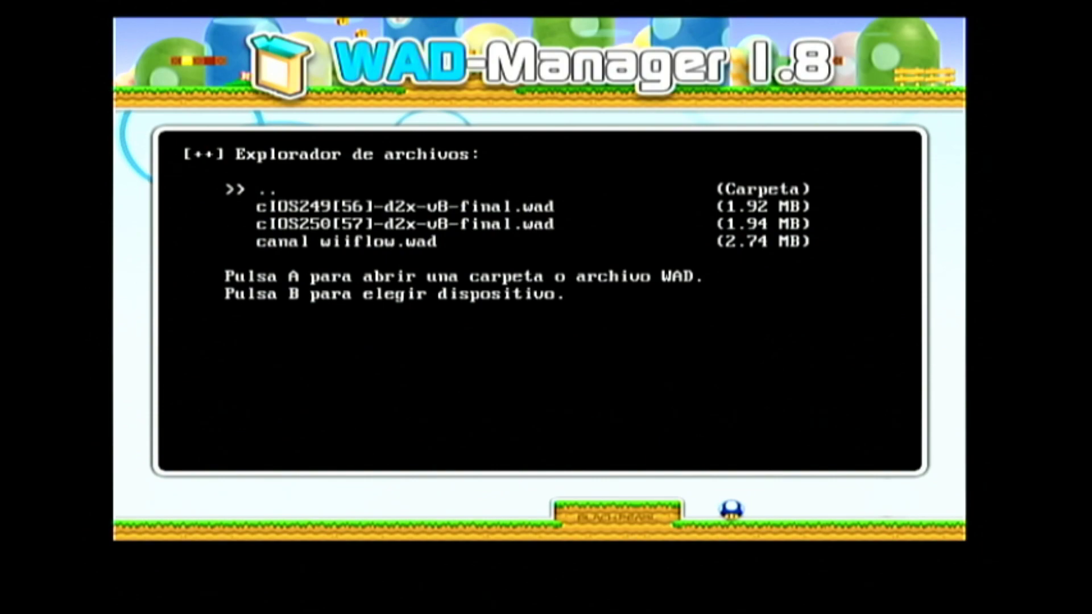
{"action": "key", "text": "a"}
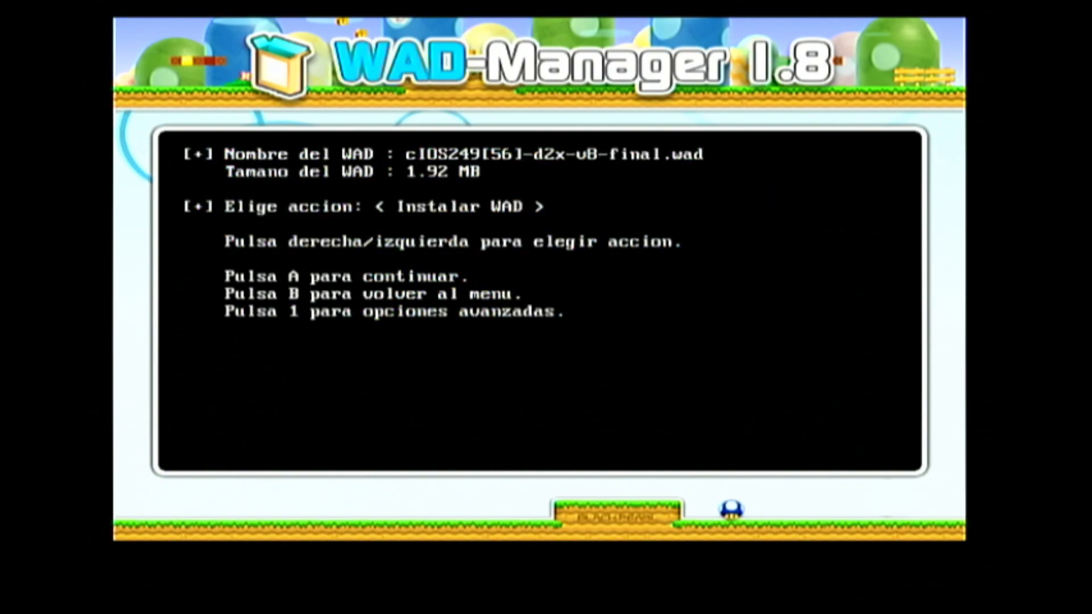
{"action": "key", "text": "a"}
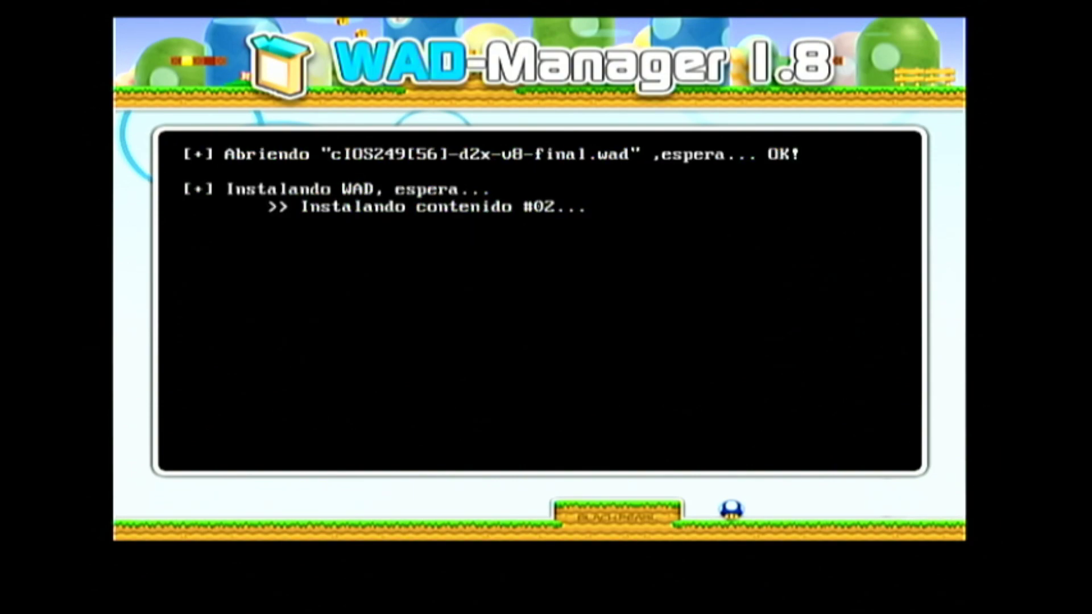